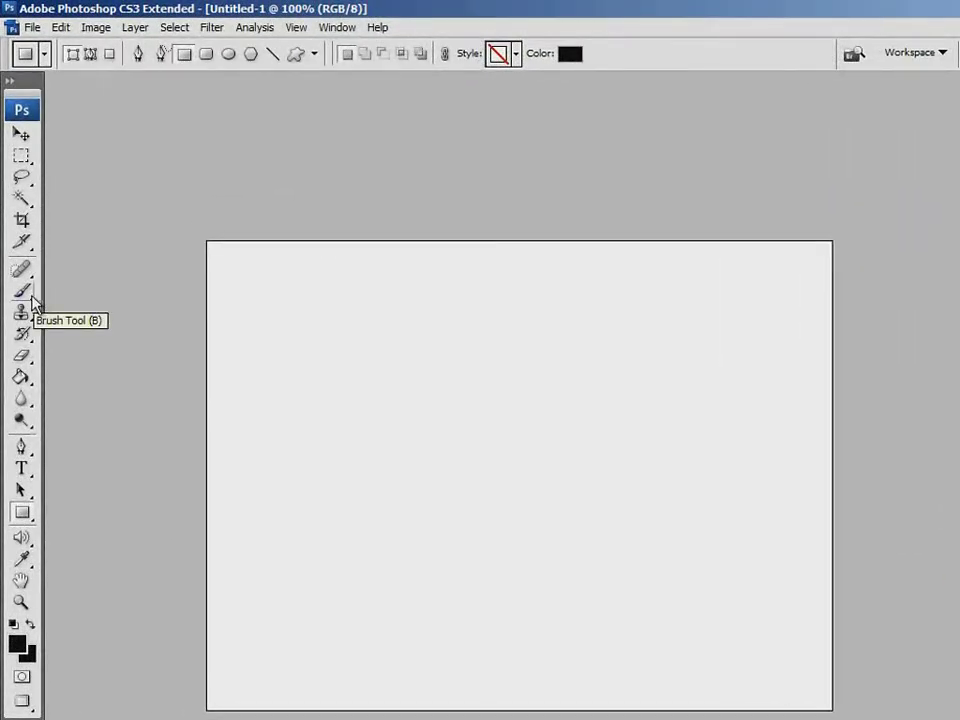
Paint a hook-shaped black stroke in the canvas's upper-left area with the 13 px Brush tool and examine it at 200%.
{"action": "left_click", "coordinate": [32, 296]}
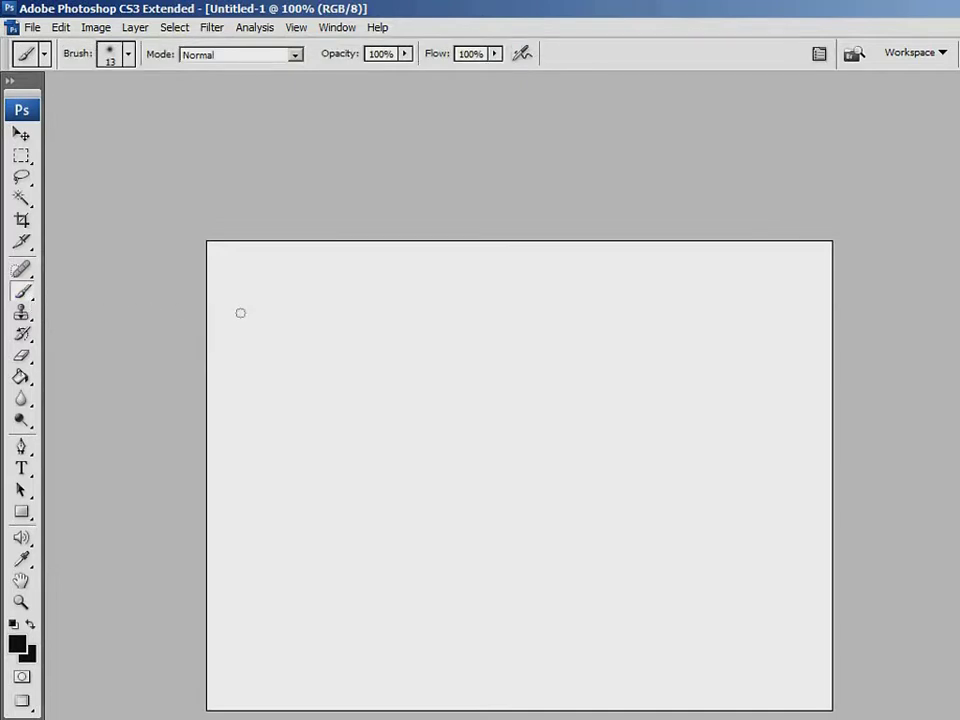
{"action": "mouse_move", "coordinate": [233, 279]}
{"action": "left_mouse_down"}
{"action": "mouse_move", "coordinate": [335, 407]}
{"action": "mouse_move", "coordinate": [376, 376]}
{"action": "left_mouse_up"}
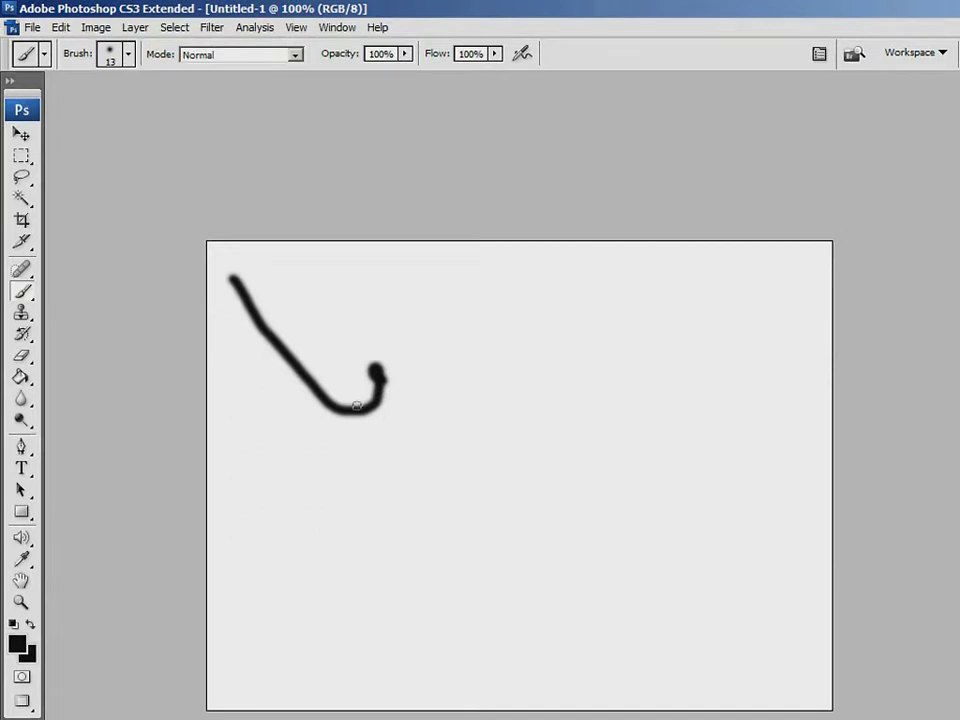
{"action": "key", "text": "ctrl+plus"}
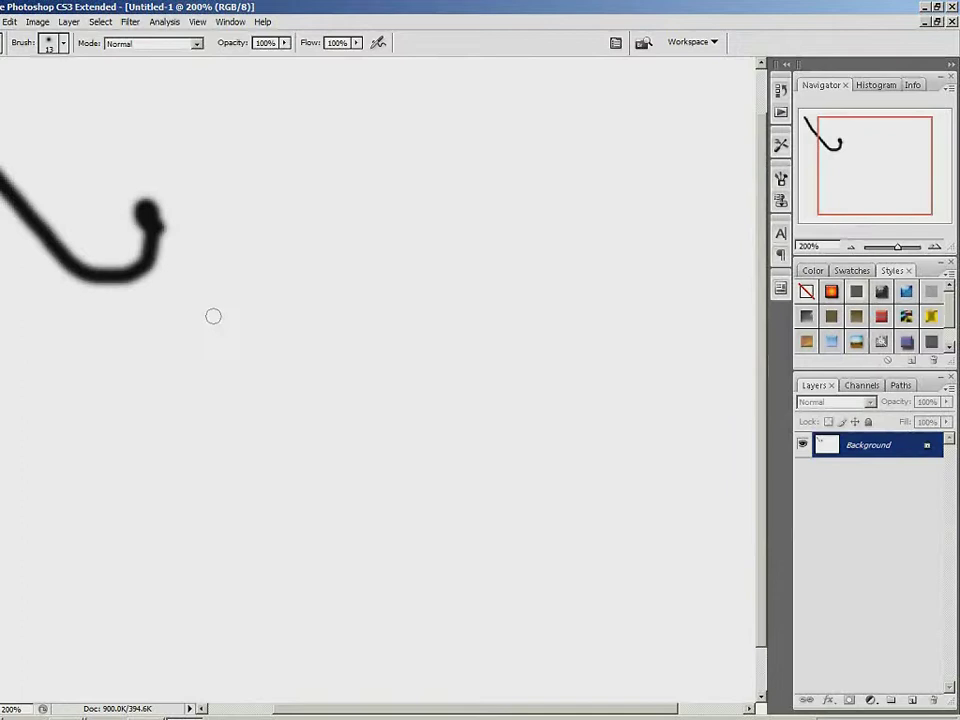
{"action": "left_click_drag", "start_coordinate": [876, 176], "coordinate": [858, 170]}
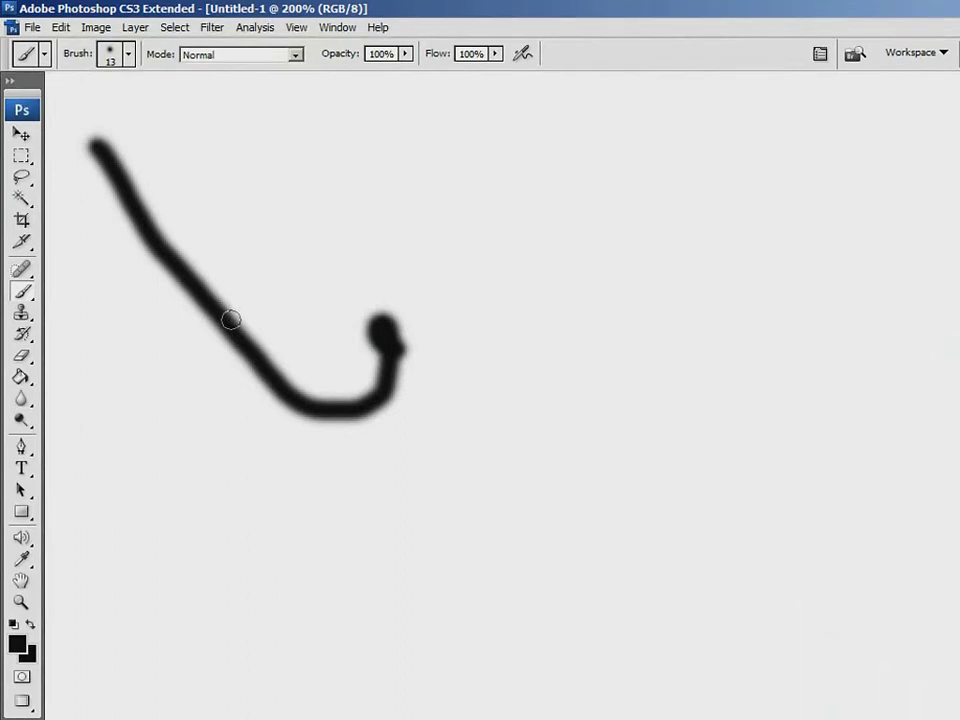
Enlarge the brush to 40 px and paint a thick diagonal black stroke with a hooked end beside the thin one.
{"action": "key", "text": "bracketright"}
{"action": "key", "text": "bracketright"}
{"action": "key", "text": "bracketright"}
{"action": "mouse_move", "coordinate": [281, 116]}
{"action": "left_mouse_down"}
{"action": "mouse_move", "coordinate": [411, 212]}
{"action": "mouse_move", "coordinate": [525, 328]}
{"action": "mouse_move", "coordinate": [557, 493]}
{"action": "mouse_move", "coordinate": [501, 514]}
{"action": "left_mouse_up"}
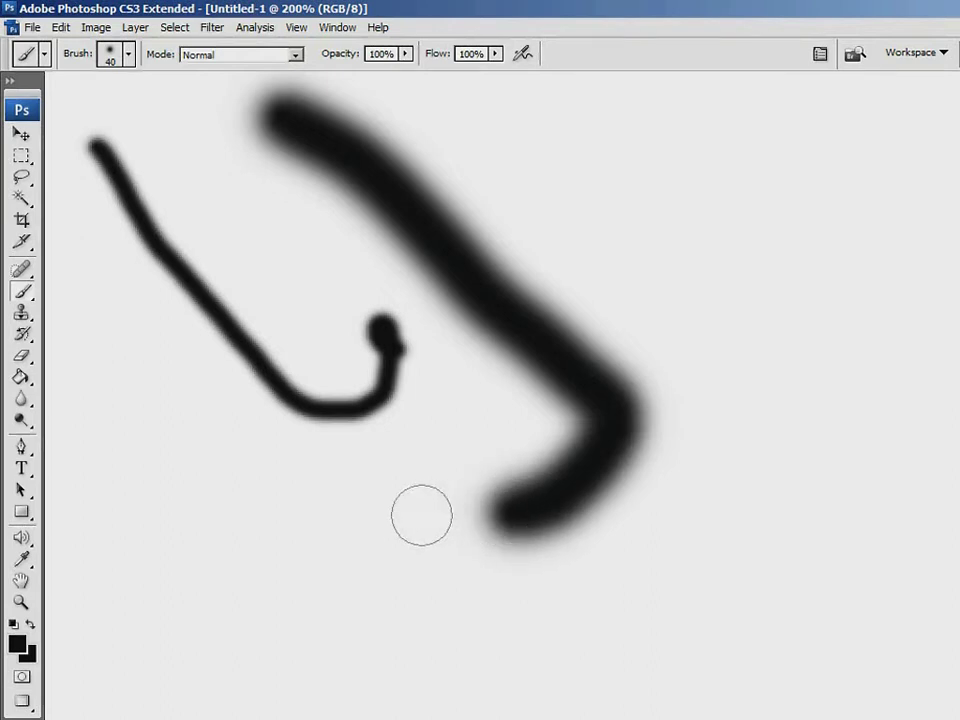
Set the brush opacity to 56% and paint a curved grey stroke beside the thick black one.
{"action": "left_click", "coordinate": [407, 54]}
{"action": "left_click_drag", "start_coordinate": [408, 75], "coordinate": [363, 79]}
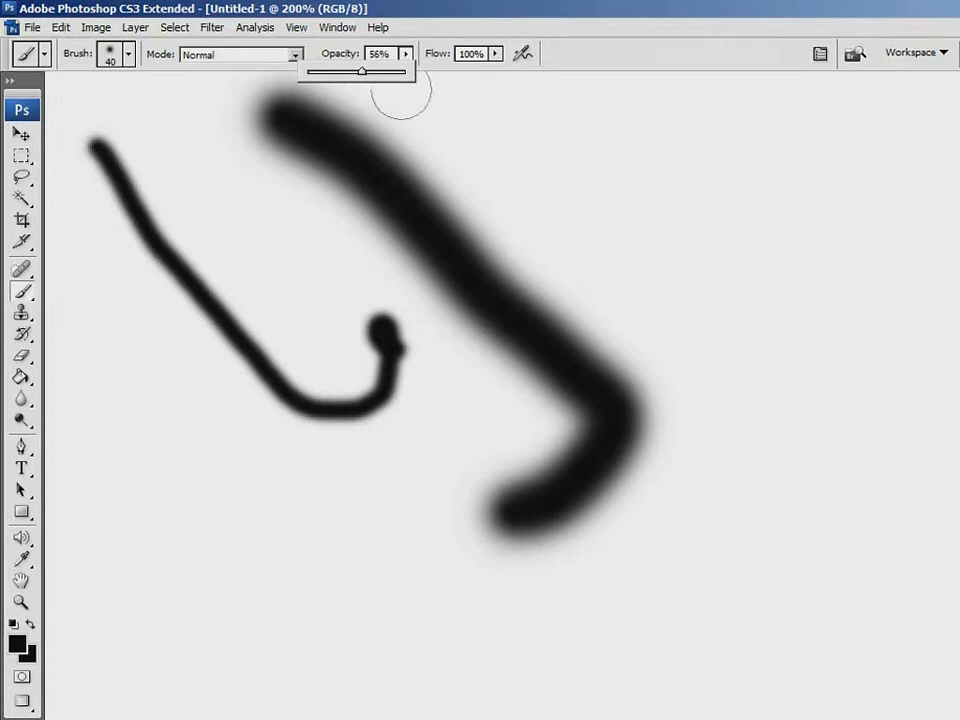
{"action": "left_click", "coordinate": [405, 54]}
{"action": "left_click", "coordinate": [569, 147]}
{"action": "mouse_move", "coordinate": [569, 147]}
{"action": "left_mouse_down"}
{"action": "mouse_move", "coordinate": [683, 263]}
{"action": "mouse_move", "coordinate": [777, 401]}
{"action": "mouse_move", "coordinate": [768, 540]}
{"action": "mouse_move", "coordinate": [739, 566]}
{"action": "left_mouse_up"}
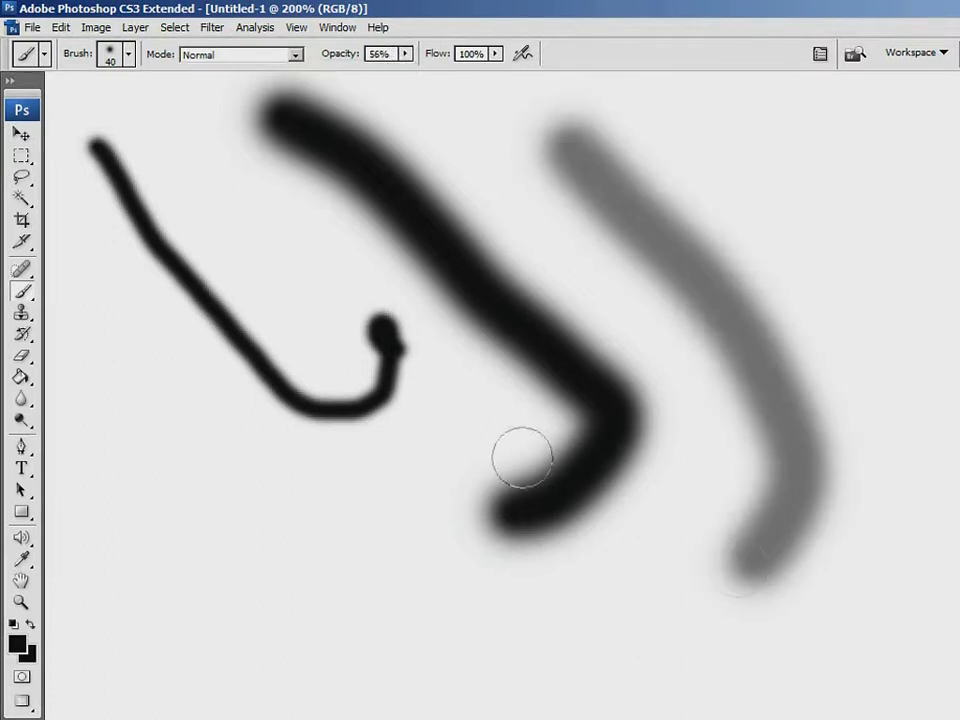
Set the brush opacity back to 100%.
{"action": "left_click", "coordinate": [406, 55]}
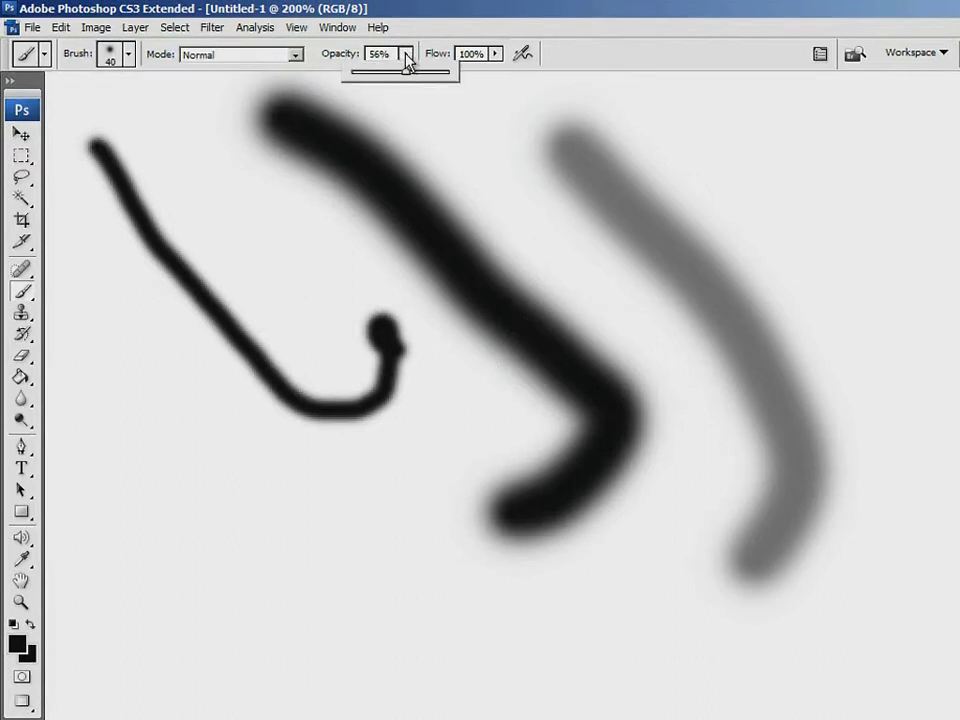
{"action": "left_click", "coordinate": [407, 72]}
{"action": "left_click_drag", "start_coordinate": [408, 74], "coordinate": [455, 76]}
{"action": "left_click", "coordinate": [389, 50]}
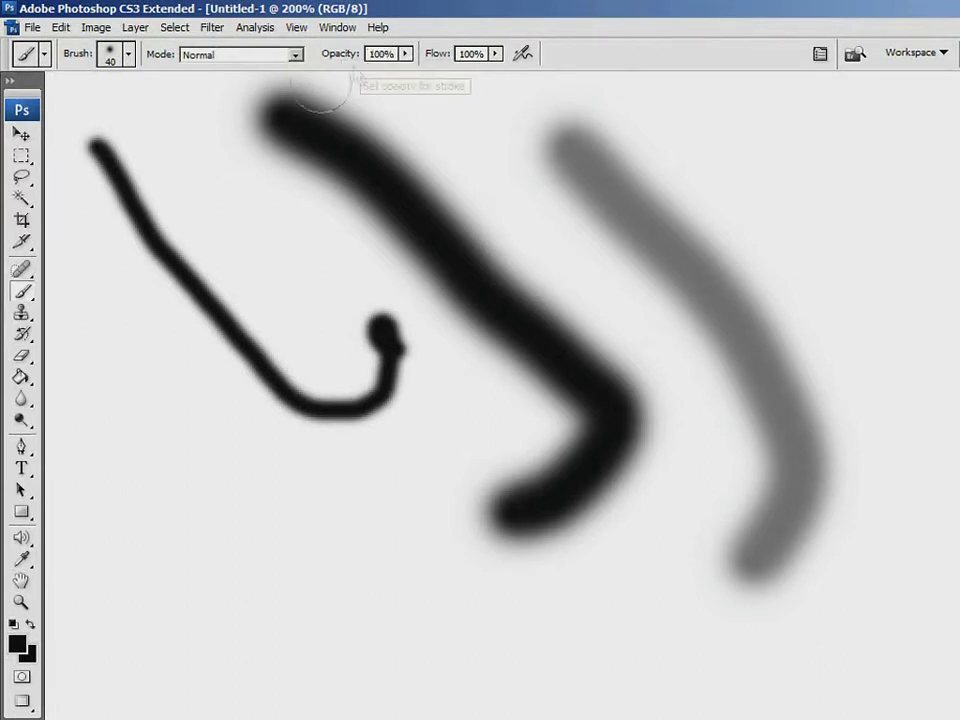
Draw a hard-edged curve and a closed irregular outline below the brush strokes with the 8 px Pencil tool.
{"action": "left_click", "coordinate": [33, 302]}
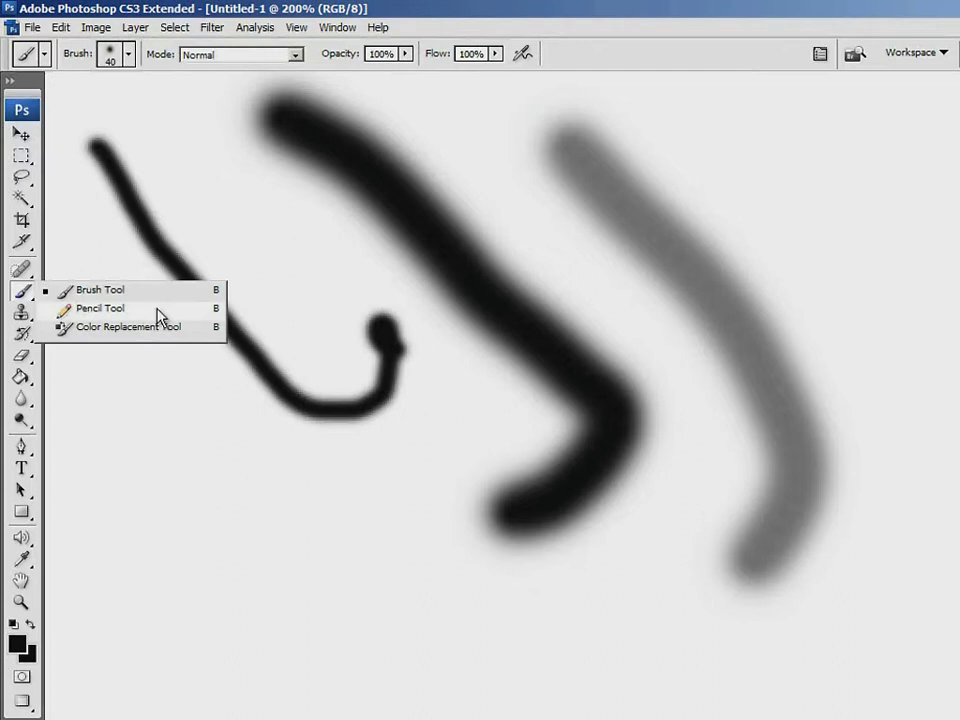
{"action": "left_click", "coordinate": [101, 308]}
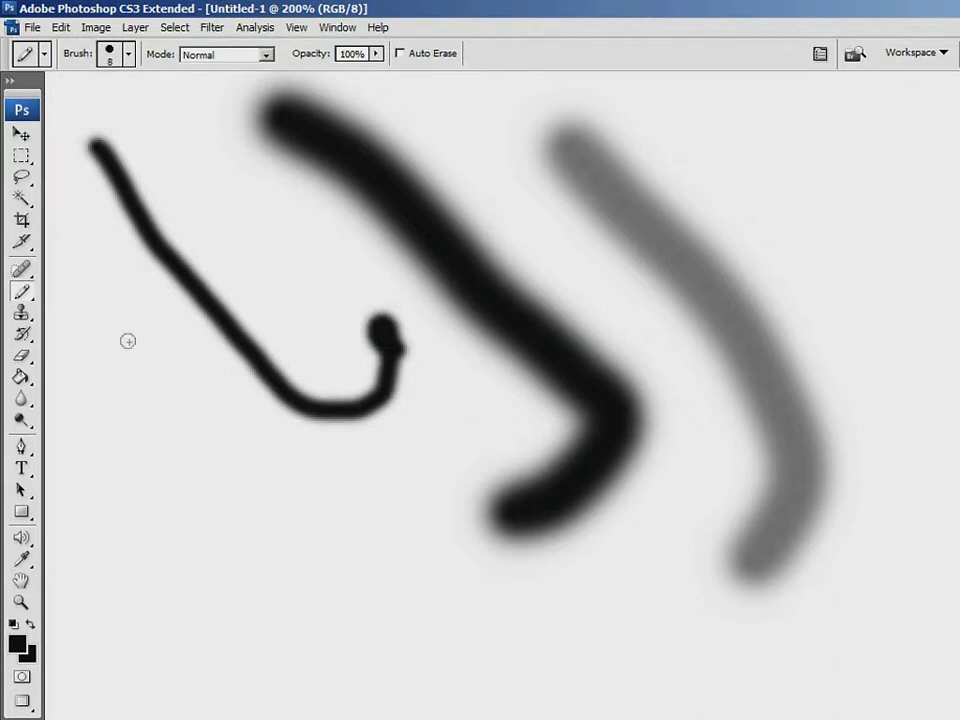
{"action": "mouse_move", "coordinate": [85, 320]}
{"action": "left_mouse_down"}
{"action": "mouse_move", "coordinate": [250, 590]}
{"action": "mouse_move", "coordinate": [346, 634]}
{"action": "mouse_move", "coordinate": [478, 645]}
{"action": "left_mouse_up"}
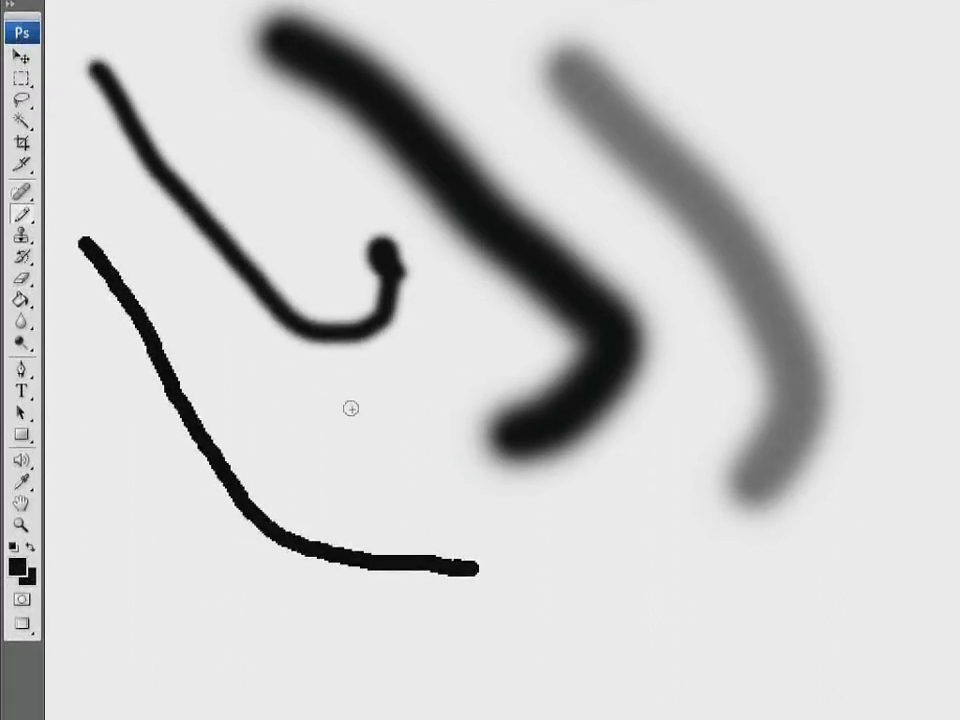
{"action": "mouse_move", "coordinate": [658, 591]}
{"action": "left_mouse_down"}
{"action": "mouse_move", "coordinate": [591, 617]}
{"action": "mouse_move", "coordinate": [560, 594]}
{"action": "mouse_move", "coordinate": [381, 687]}
{"action": "mouse_move", "coordinate": [559, 700]}
{"action": "mouse_move", "coordinate": [711, 658]}
{"action": "mouse_move", "coordinate": [664, 590]}
{"action": "left_mouse_up"}
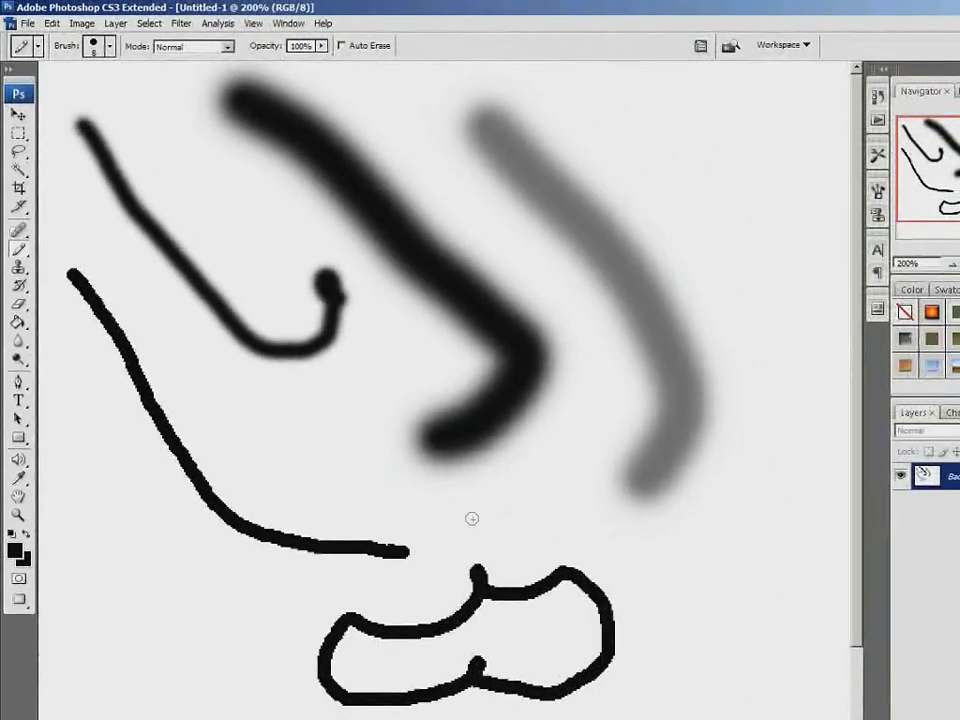
Erase the whole curved pencil line with the 13 px Eraser tool, keeping the closed outline.
{"action": "left_click", "coordinate": [27, 311]}
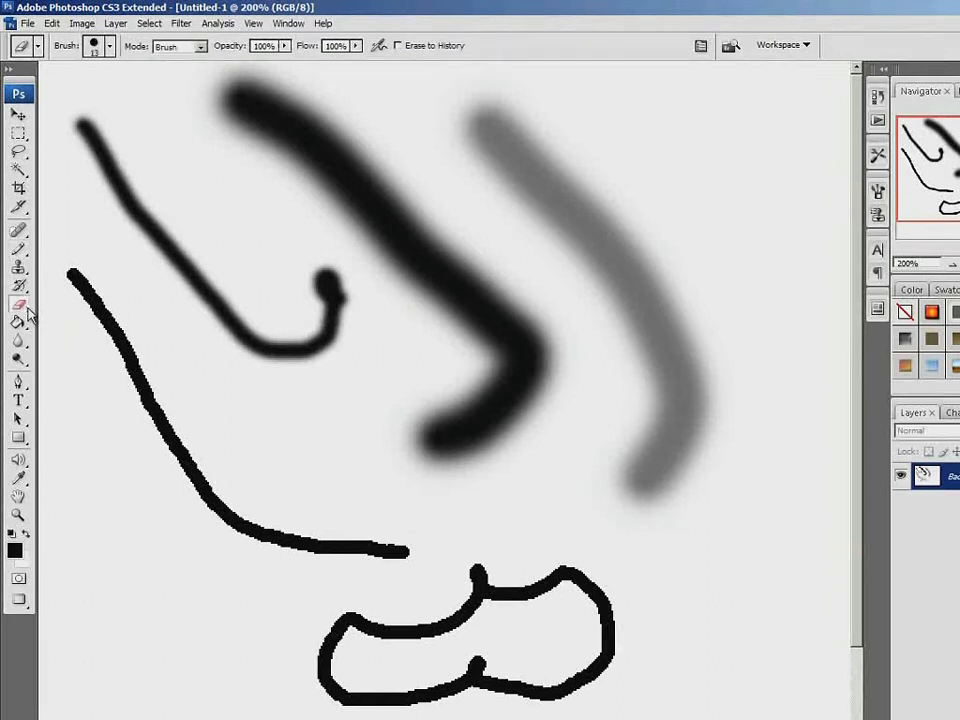
{"action": "mouse_move", "coordinate": [72, 271]}
{"action": "left_mouse_down"}
{"action": "mouse_move", "coordinate": [64, 289]}
{"action": "mouse_move", "coordinate": [96, 274]}
{"action": "mouse_move", "coordinate": [99, 332]}
{"action": "mouse_move", "coordinate": [124, 306]}
{"action": "mouse_move", "coordinate": [133, 385]}
{"action": "mouse_move", "coordinate": [156, 373]}
{"action": "mouse_move", "coordinate": [156, 439]}
{"action": "mouse_move", "coordinate": [176, 465]}
{"action": "mouse_move", "coordinate": [200, 468]}
{"action": "mouse_move", "coordinate": [208, 510]}
{"action": "mouse_move", "coordinate": [227, 525]}
{"action": "mouse_move", "coordinate": [272, 510]}
{"action": "mouse_move", "coordinate": [236, 529]}
{"action": "mouse_move", "coordinate": [274, 543]}
{"action": "mouse_move", "coordinate": [298, 534]}
{"action": "mouse_move", "coordinate": [300, 548]}
{"action": "left_mouse_up"}
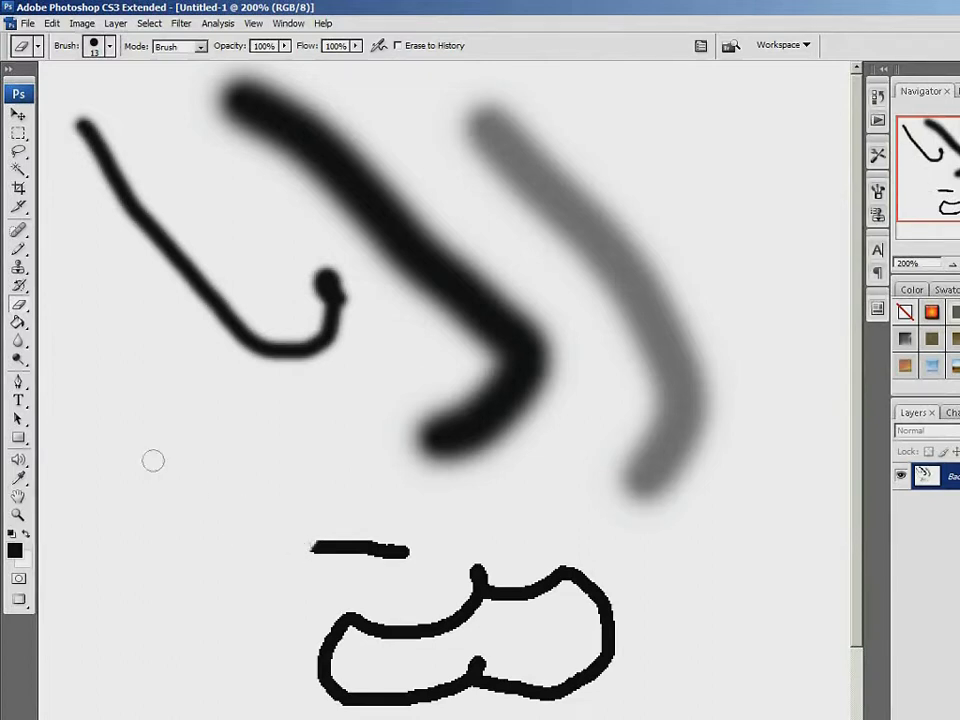
{"action": "mouse_move", "coordinate": [306, 531]}
{"action": "left_mouse_down"}
{"action": "mouse_move", "coordinate": [300, 542]}
{"action": "mouse_move", "coordinate": [316, 548]}
{"action": "mouse_move", "coordinate": [361, 549]}
{"action": "left_mouse_up"}
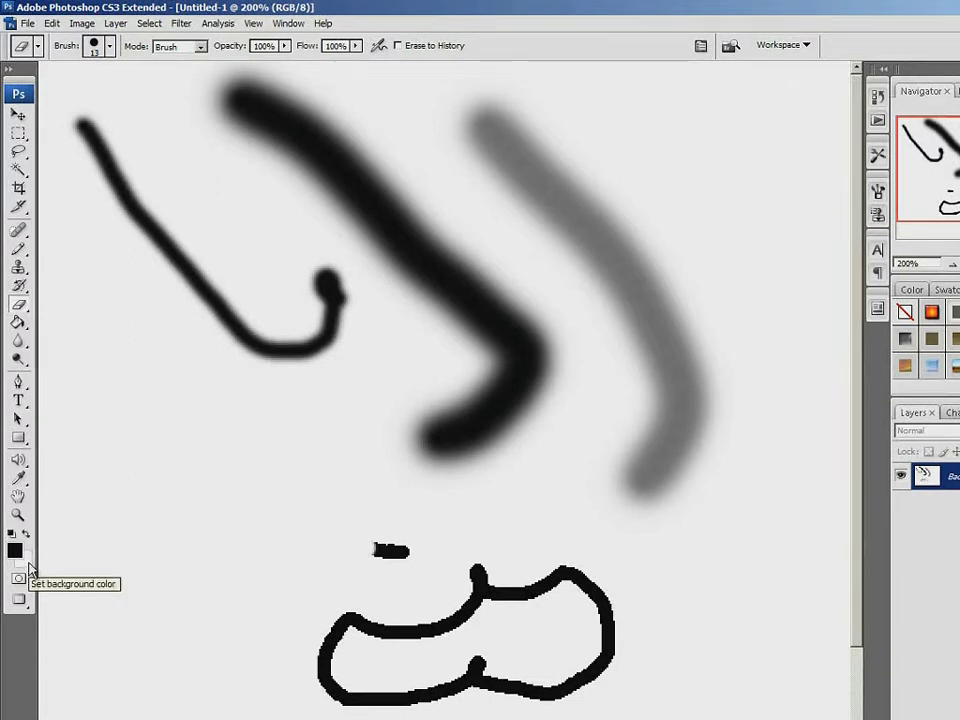
{"action": "left_click_drag", "start_coordinate": [418, 544], "coordinate": [373, 551]}
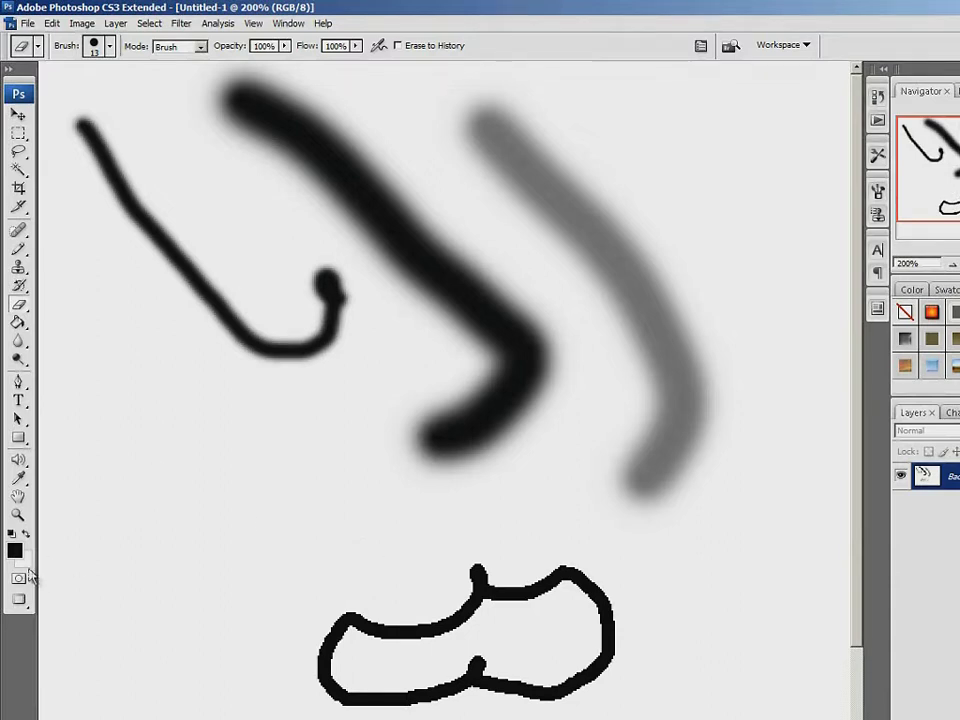
Change the background color to a muted red and run the eraser along the thin hook-shaped brush stroke.
{"action": "left_click", "coordinate": [27, 565]}
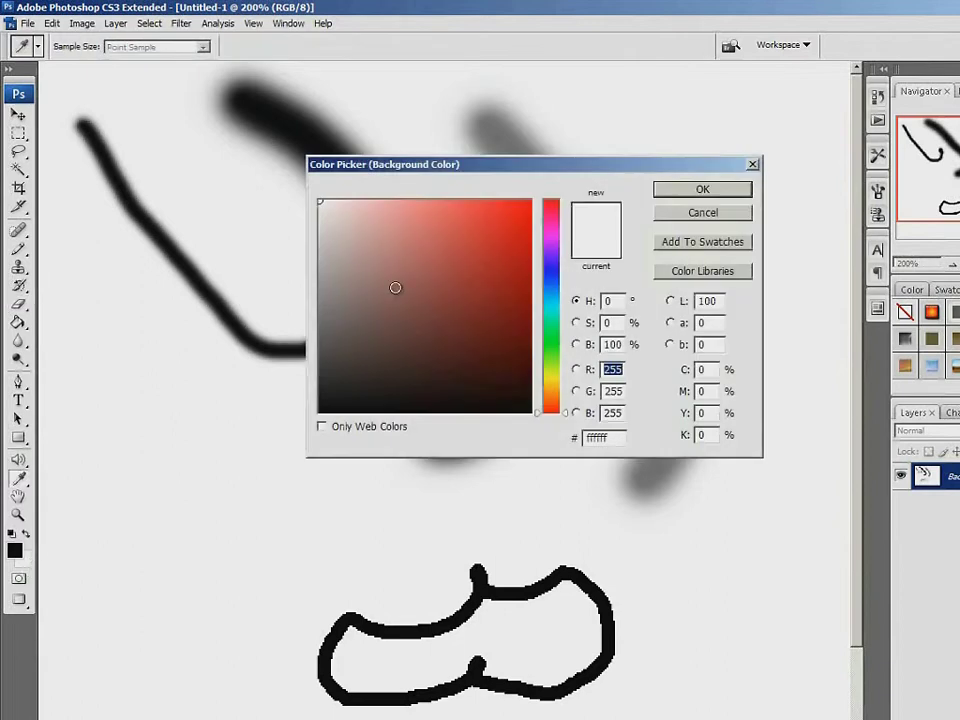
{"action": "left_click", "coordinate": [445, 253]}
{"action": "left_click", "coordinate": [686, 190]}
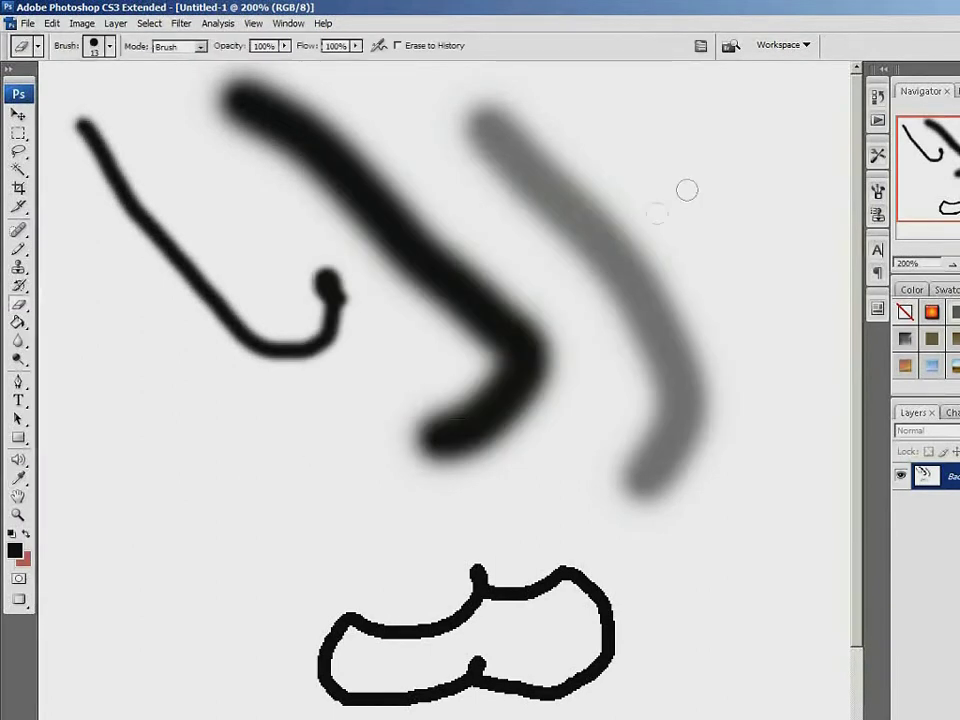
{"action": "mouse_move", "coordinate": [88, 110]}
{"action": "left_mouse_down"}
{"action": "mouse_move", "coordinate": [132, 200]}
{"action": "mouse_move", "coordinate": [118, 195]}
{"action": "mouse_move", "coordinate": [198, 288]}
{"action": "mouse_move", "coordinate": [152, 208]}
{"action": "mouse_move", "coordinate": [210, 297]}
{"action": "mouse_move", "coordinate": [265, 347]}
{"action": "mouse_move", "coordinate": [215, 326]}
{"action": "mouse_move", "coordinate": [290, 352]}
{"action": "mouse_move", "coordinate": [328, 320]}
{"action": "mouse_move", "coordinate": [326, 272]}
{"action": "left_mouse_up"}
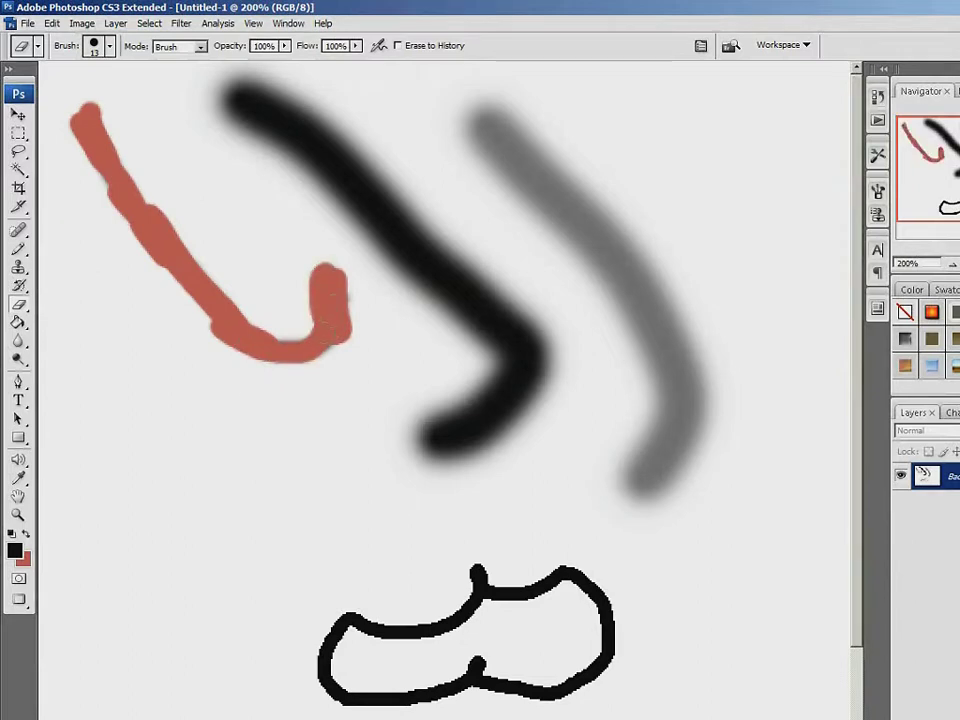
Reset the foreground and background to the default black and white and erase the upper part of the red stroke.
{"action": "left_click", "coordinate": [12, 537]}
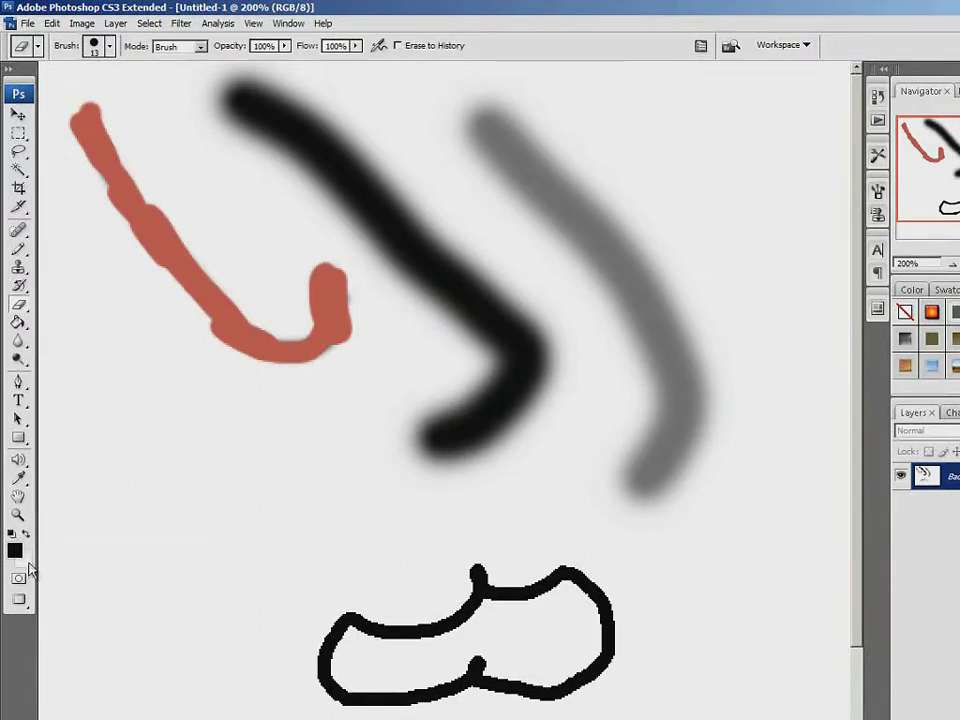
{"action": "mouse_move", "coordinate": [115, 178]}
{"action": "left_mouse_down"}
{"action": "mouse_move", "coordinate": [82, 101]}
{"action": "mouse_move", "coordinate": [99, 127]}
{"action": "mouse_move", "coordinate": [86, 100]}
{"action": "mouse_move", "coordinate": [77, 140]}
{"action": "mouse_move", "coordinate": [71, 127]}
{"action": "mouse_move", "coordinate": [136, 224]}
{"action": "mouse_move", "coordinate": [107, 141]}
{"action": "mouse_move", "coordinate": [172, 265]}
{"action": "mouse_move", "coordinate": [145, 195]}
{"action": "mouse_move", "coordinate": [181, 271]}
{"action": "mouse_move", "coordinate": [160, 212]}
{"action": "mouse_move", "coordinate": [194, 271]}
{"action": "mouse_move", "coordinate": [142, 234]}
{"action": "mouse_move", "coordinate": [184, 288]}
{"action": "mouse_move", "coordinate": [193, 290]}
{"action": "mouse_move", "coordinate": [195, 260]}
{"action": "mouse_move", "coordinate": [230, 347]}
{"action": "left_mouse_up"}
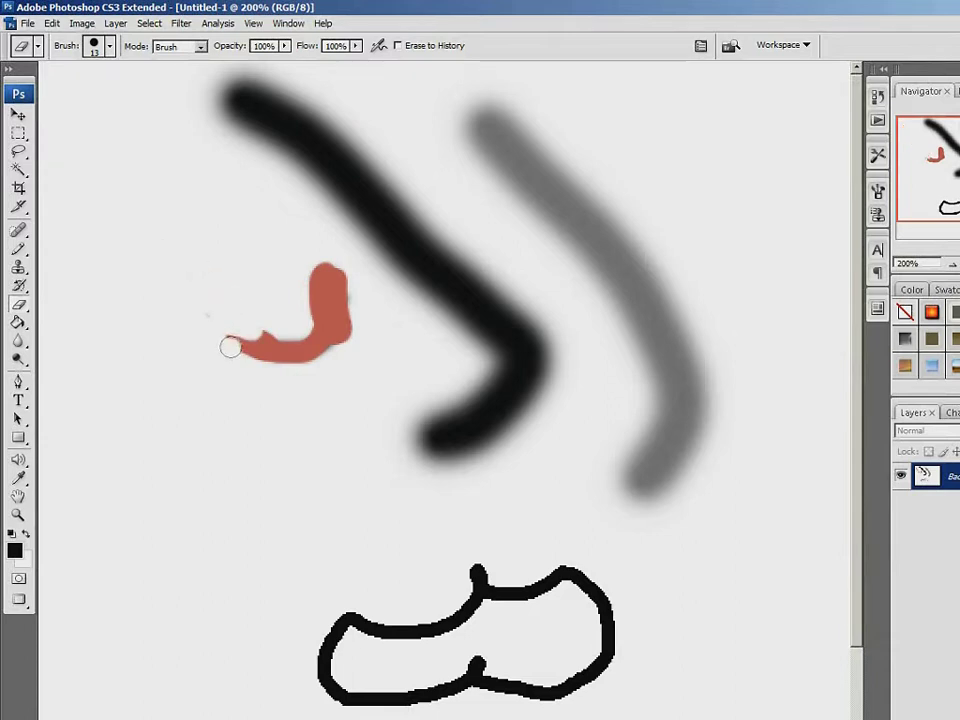
Enlarge the eraser to 90 px and erase all the remaining strokes from the canvas.
{"action": "key", "text": "bracketright"}
{"action": "key", "text": "bracketright"}
{"action": "key", "text": "bracketright"}
{"action": "key", "text": "bracketright"}
{"action": "key", "text": "bracketright"}
{"action": "key", "text": "bracketright"}
{"action": "key", "text": "bracketright"}
{"action": "key", "text": "bracketright"}
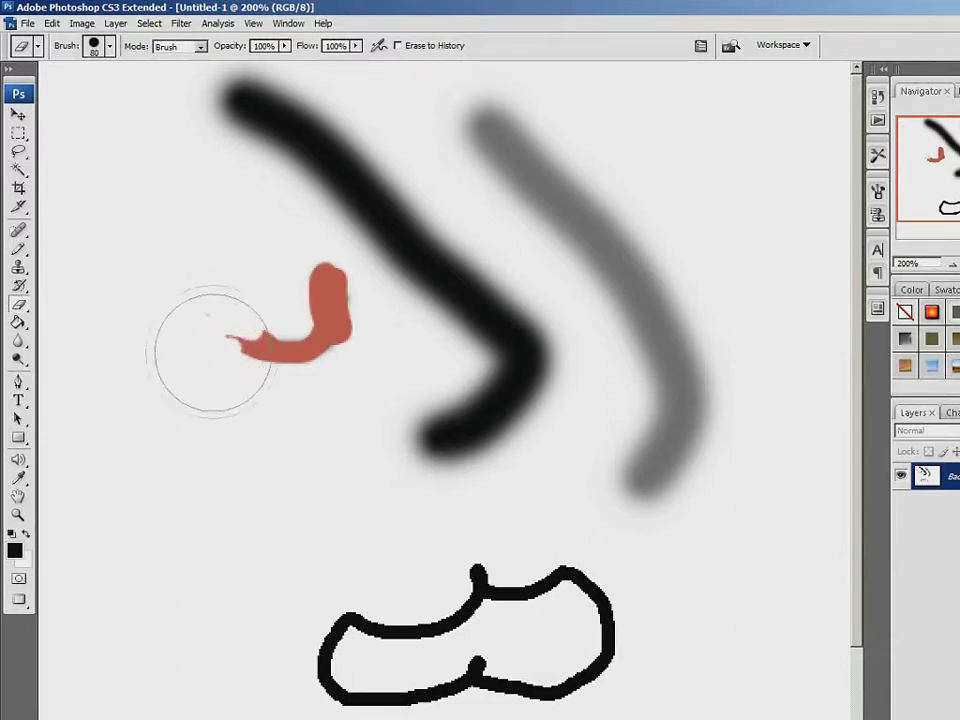
{"action": "mouse_move", "coordinate": [186, 135]}
{"action": "left_mouse_down"}
{"action": "mouse_move", "coordinate": [461, 118]}
{"action": "mouse_move", "coordinate": [107, 193]}
{"action": "mouse_move", "coordinate": [410, 312]}
{"action": "mouse_move", "coordinate": [439, 289]}
{"action": "mouse_move", "coordinate": [446, 236]}
{"action": "mouse_move", "coordinate": [246, 279]}
{"action": "mouse_move", "coordinate": [398, 405]}
{"action": "mouse_move", "coordinate": [480, 580]}
{"action": "mouse_move", "coordinate": [418, 654]}
{"action": "mouse_move", "coordinate": [446, 540]}
{"action": "left_mouse_up"}
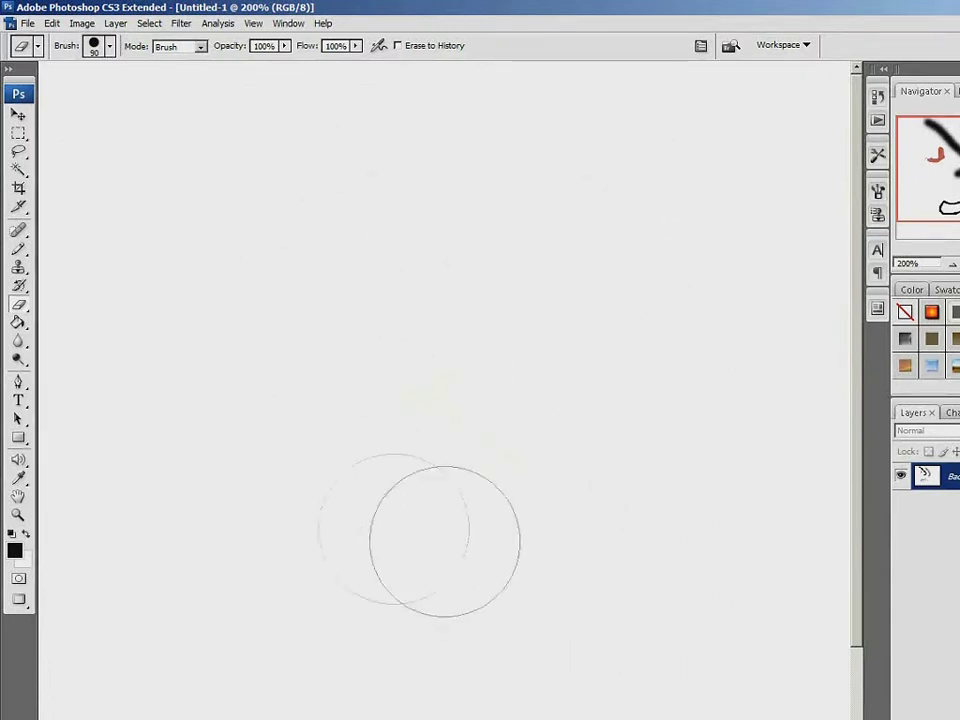
{"action": "mouse_move", "coordinate": [497, 380]}
{"action": "left_mouse_down"}
{"action": "mouse_move", "coordinate": [375, 439]}
{"action": "mouse_move", "coordinate": [339, 387]}
{"action": "left_mouse_up"}
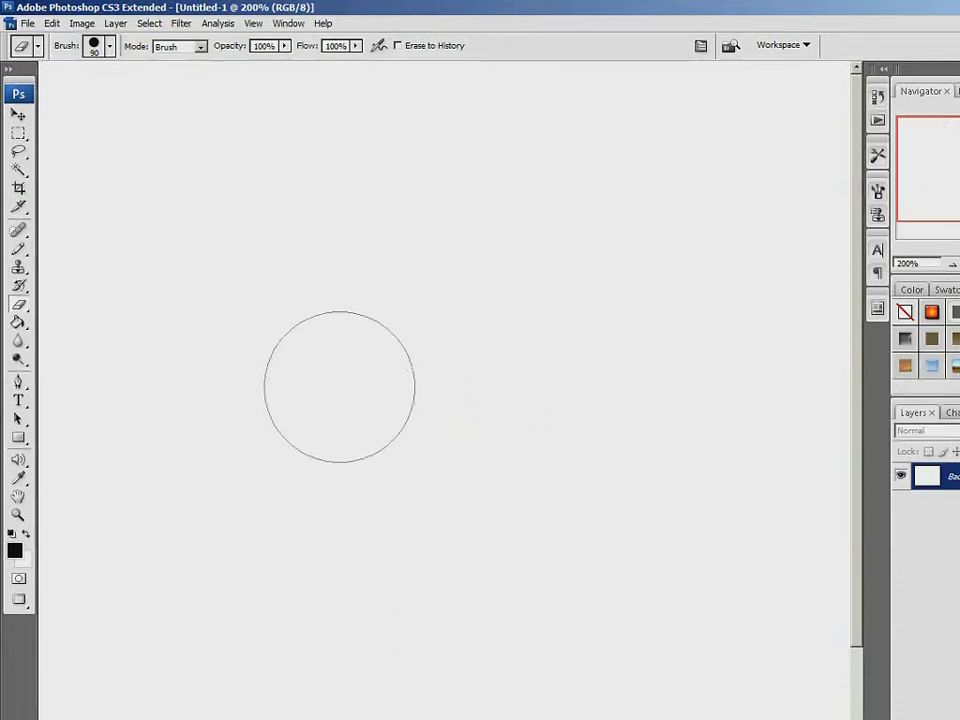
Reduce the eraser size to 7 px.
{"action": "key", "text": "bracketleft"}
{"action": "key", "text": "bracketleft"}
{"action": "key", "text": "bracketleft"}
{"action": "key", "text": "bracketleft"}
{"action": "key", "text": "bracketleft"}
{"action": "key", "text": "bracketleft"}
{"action": "key", "text": "bracketleft"}
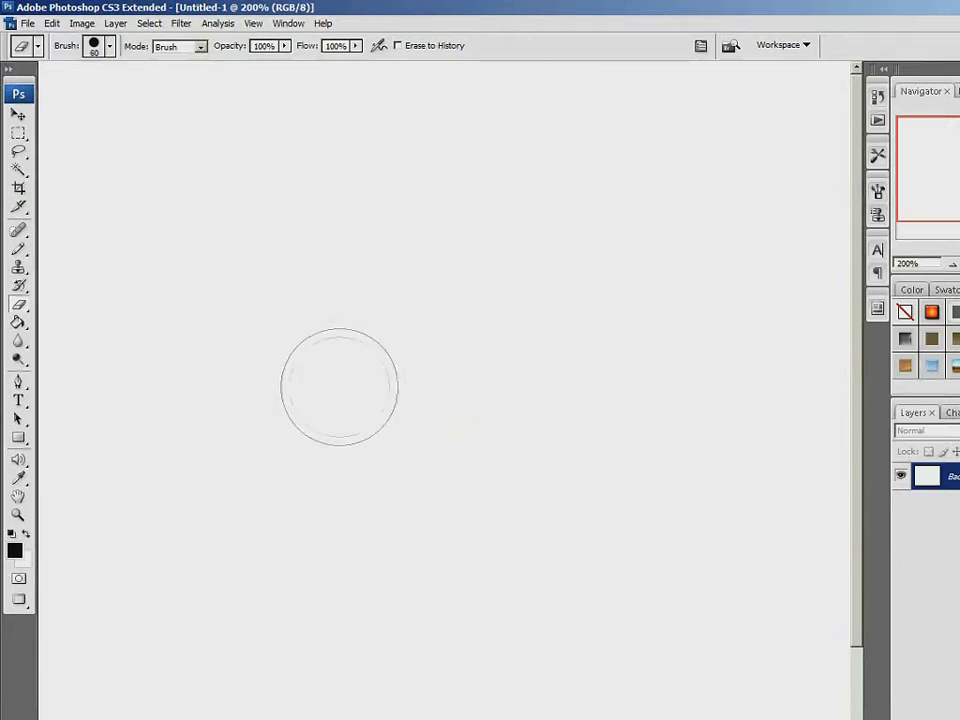
{"action": "key", "text": "bracketleft"}
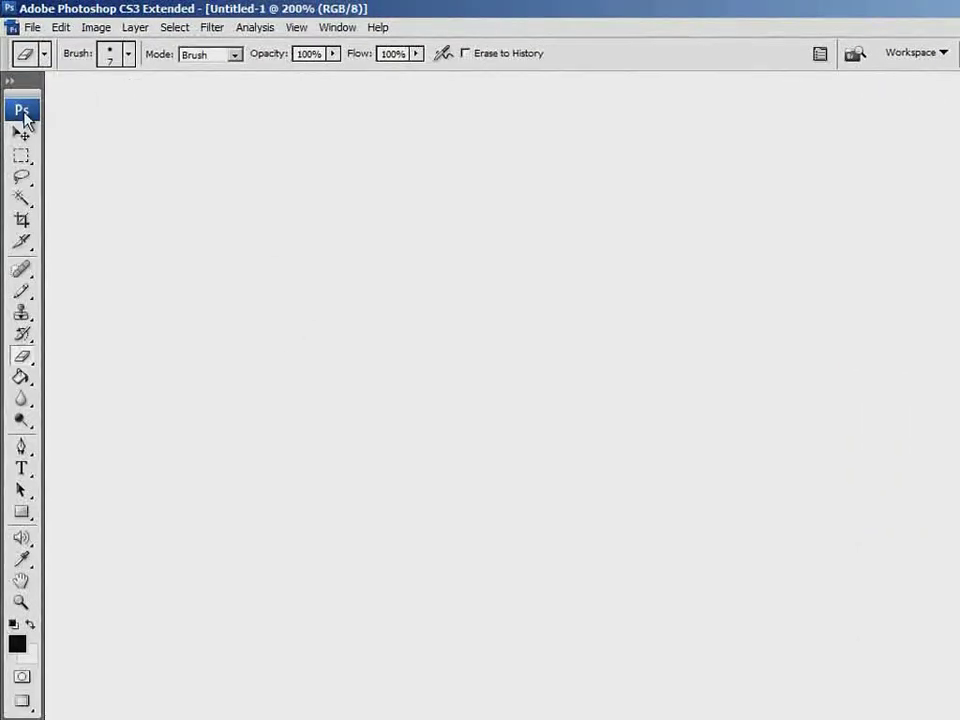
Choose the Color Replacement tool and switch to smile_1.jpg, setting a 30 px brush and 29% tolerance.
{"action": "left_click", "coordinate": [33, 298]}
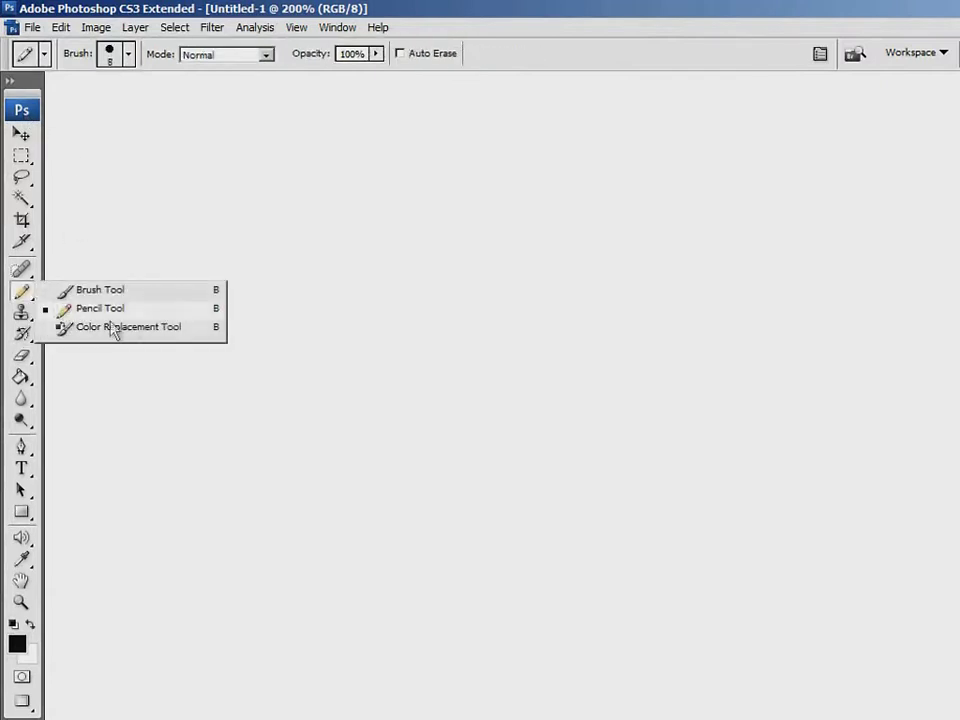
{"action": "left_click", "coordinate": [122, 326]}
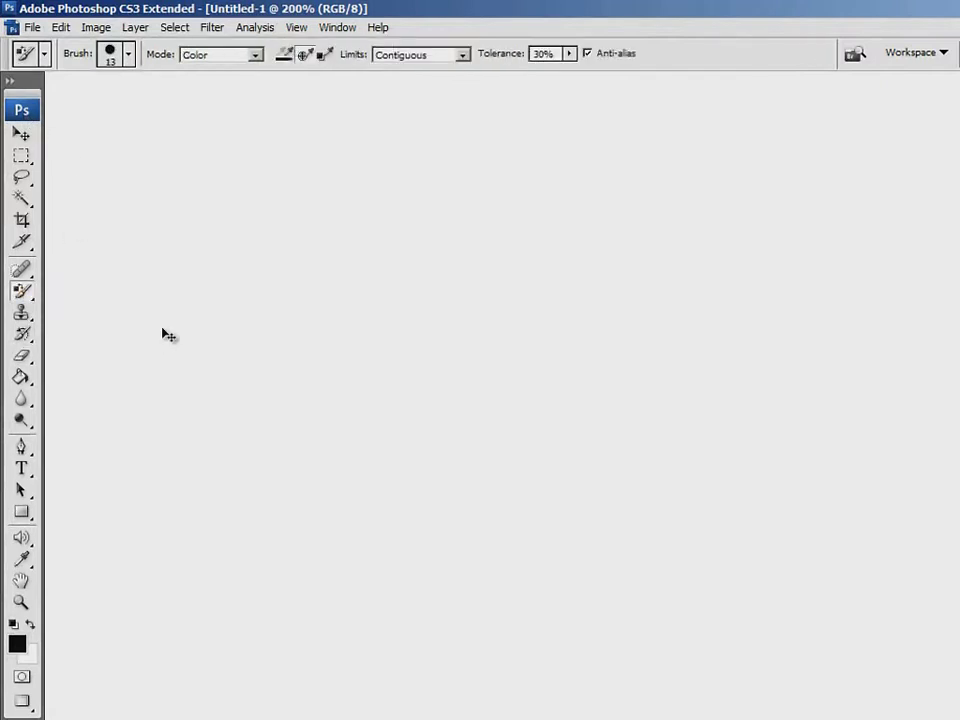
{"action": "key", "text": "ctrl+Tab"}
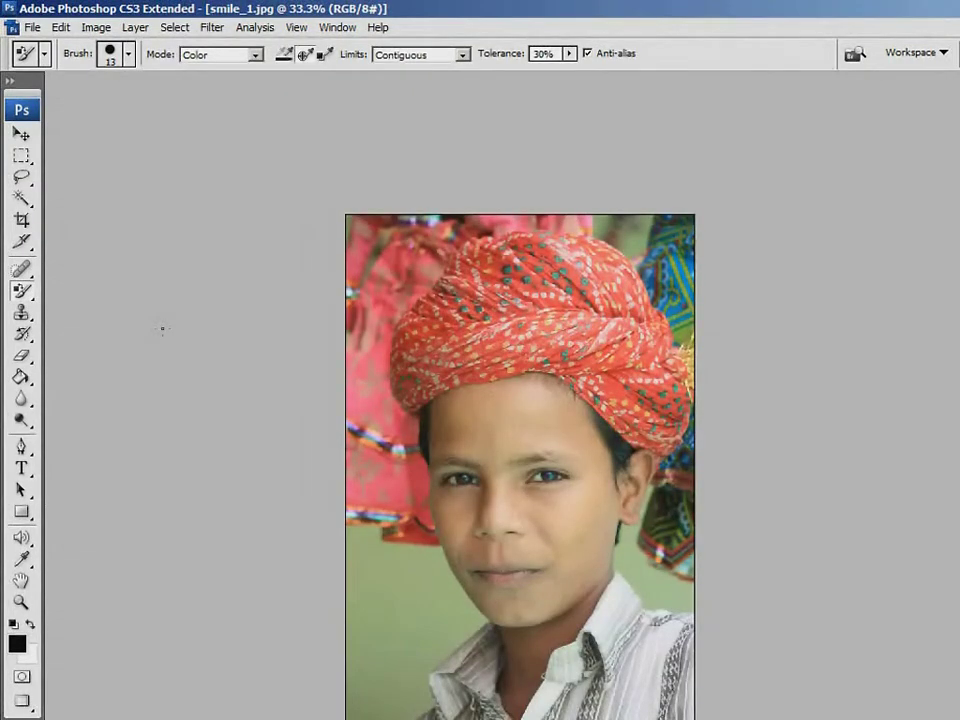
{"action": "key", "text": "bracketright"}
{"action": "key", "text": "bracketright"}
{"action": "key", "text": "bracketright"}
{"action": "key", "text": "bracketright"}
{"action": "key", "text": "bracketright"}
{"action": "key", "text": "bracketright"}
{"action": "key", "text": "bracketright"}
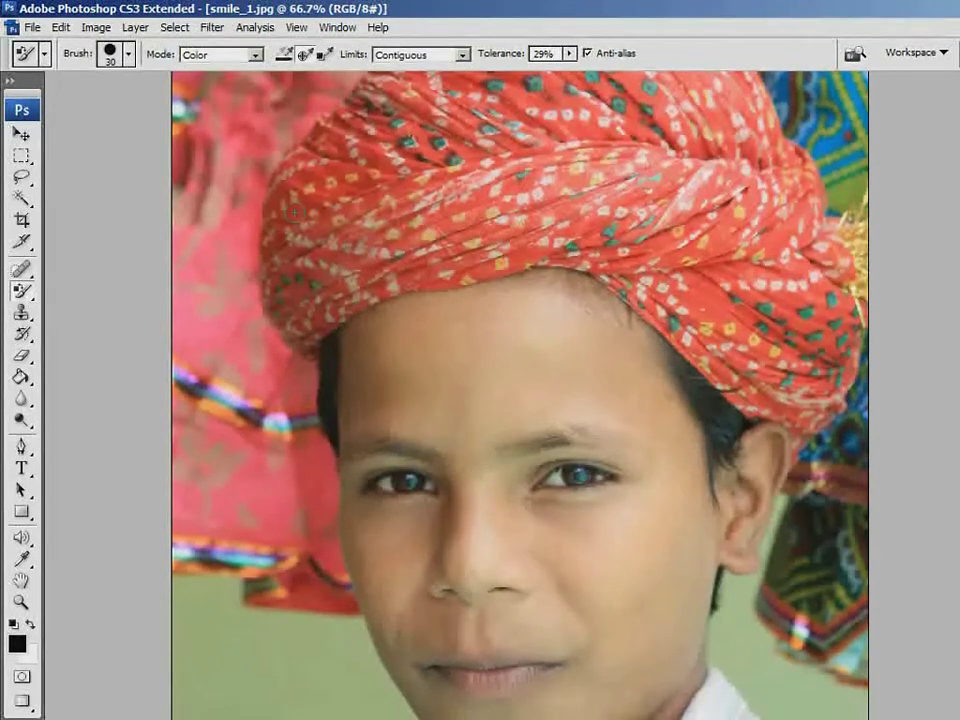
Recolor the left side and lower front folds of the boy's red turban with black using Color Replacement strokes.
{"action": "mouse_move", "coordinate": [298, 210]}
{"action": "left_mouse_down"}
{"action": "mouse_move", "coordinate": [335, 196]}
{"action": "mouse_move", "coordinate": [289, 244]}
{"action": "mouse_move", "coordinate": [342, 217]}
{"action": "mouse_move", "coordinate": [270, 263]}
{"action": "mouse_move", "coordinate": [275, 243]}
{"action": "mouse_move", "coordinate": [272, 303]}
{"action": "mouse_move", "coordinate": [291, 340]}
{"action": "mouse_move", "coordinate": [314, 317]}
{"action": "mouse_move", "coordinate": [309, 337]}
{"action": "mouse_move", "coordinate": [384, 271]}
{"action": "mouse_move", "coordinate": [338, 287]}
{"action": "mouse_move", "coordinate": [374, 260]}
{"action": "mouse_move", "coordinate": [338, 270]}
{"action": "mouse_move", "coordinate": [291, 302]}
{"action": "mouse_move", "coordinate": [306, 276]}
{"action": "mouse_move", "coordinate": [296, 317]}
{"action": "mouse_move", "coordinate": [361, 251]}
{"action": "mouse_move", "coordinate": [287, 262]}
{"action": "mouse_move", "coordinate": [339, 255]}
{"action": "mouse_move", "coordinate": [298, 274]}
{"action": "mouse_move", "coordinate": [333, 267]}
{"action": "mouse_move", "coordinate": [379, 249]}
{"action": "mouse_move", "coordinate": [386, 236]}
{"action": "mouse_move", "coordinate": [388, 200]}
{"action": "mouse_move", "coordinate": [310, 188]}
{"action": "mouse_move", "coordinate": [377, 163]}
{"action": "mouse_move", "coordinate": [351, 178]}
{"action": "left_mouse_up"}
{"action": "mouse_move", "coordinate": [290, 128]}
{"action": "left_mouse_down"}
{"action": "mouse_move", "coordinate": [304, 110]}
{"action": "mouse_move", "coordinate": [329, 107]}
{"action": "mouse_move", "coordinate": [300, 140]}
{"action": "mouse_move", "coordinate": [285, 180]}
{"action": "mouse_move", "coordinate": [290, 230]}
{"action": "mouse_move", "coordinate": [345, 243]}
{"action": "left_mouse_up"}
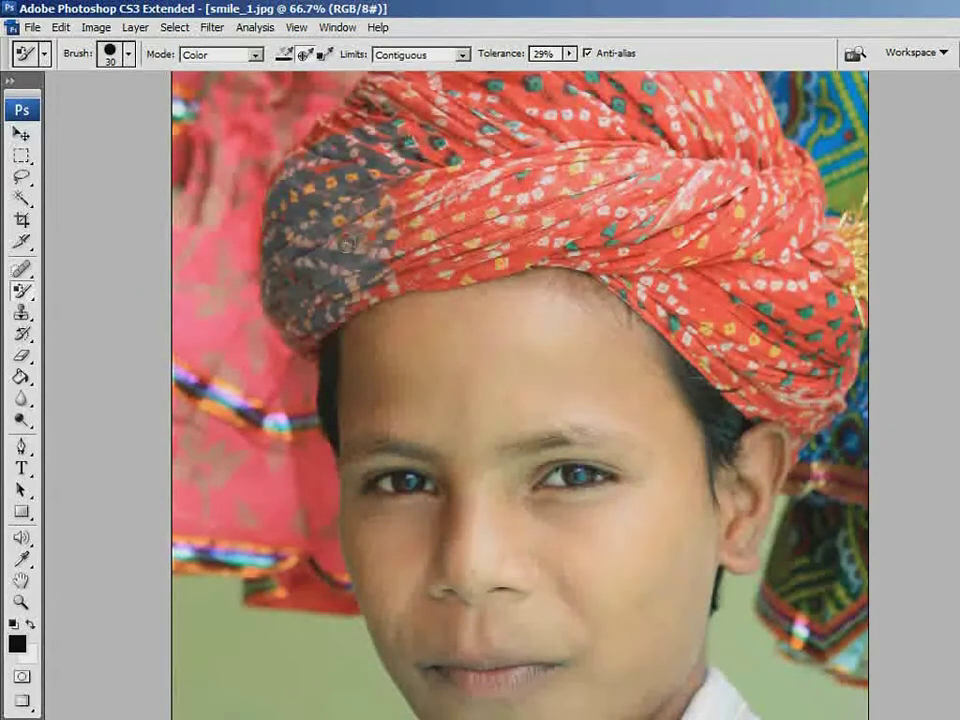
{"action": "mouse_move", "coordinate": [251, 223]}
{"action": "left_mouse_down"}
{"action": "mouse_move", "coordinate": [230, 219]}
{"action": "mouse_move", "coordinate": [323, 211]}
{"action": "mouse_move", "coordinate": [333, 197]}
{"action": "mouse_move", "coordinate": [261, 133]}
{"action": "mouse_move", "coordinate": [270, 142]}
{"action": "mouse_move", "coordinate": [333, 132]}
{"action": "left_mouse_up"}
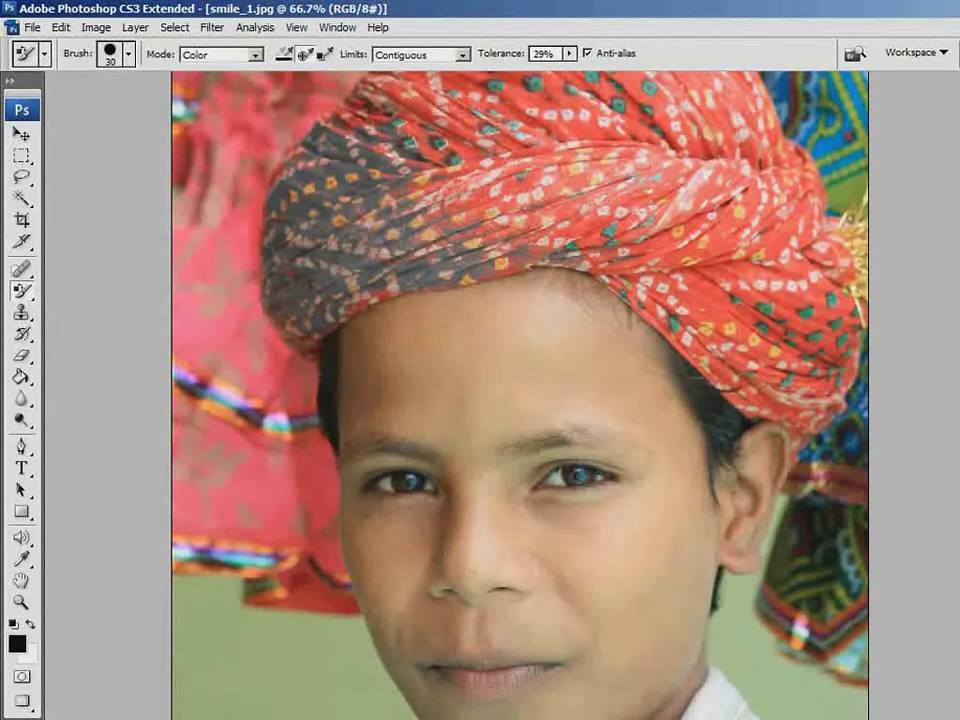
{"action": "left_click_drag", "start_coordinate": [470, 200], "coordinate": [548, 224]}
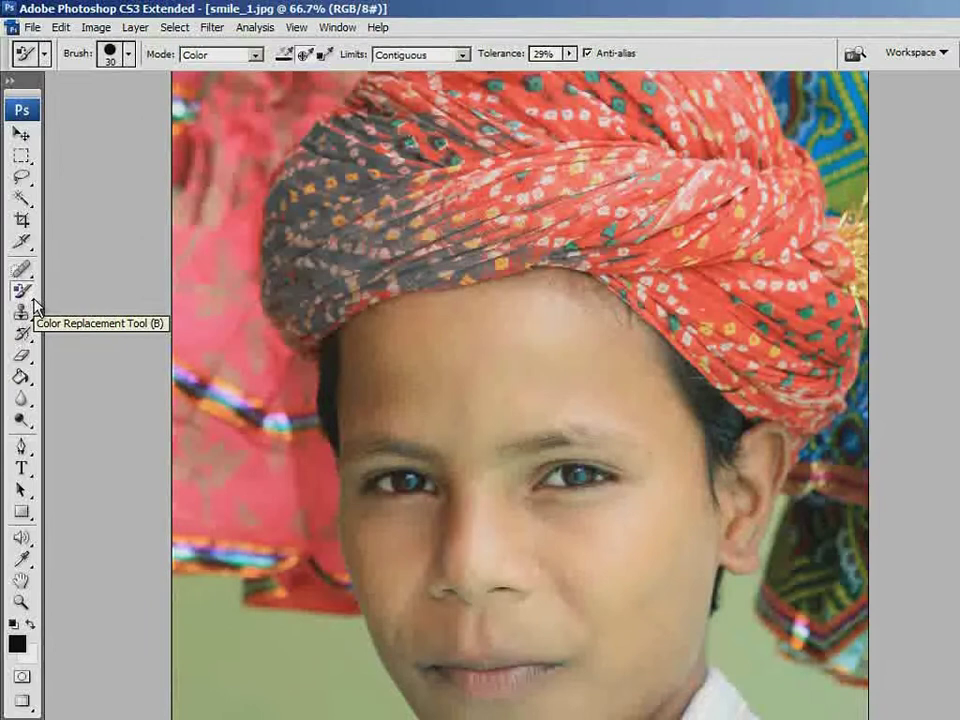
Undo the black turban recoloring and duplicate the Background layer as Background copy.
{"action": "left_click", "coordinate": [64, 28]}
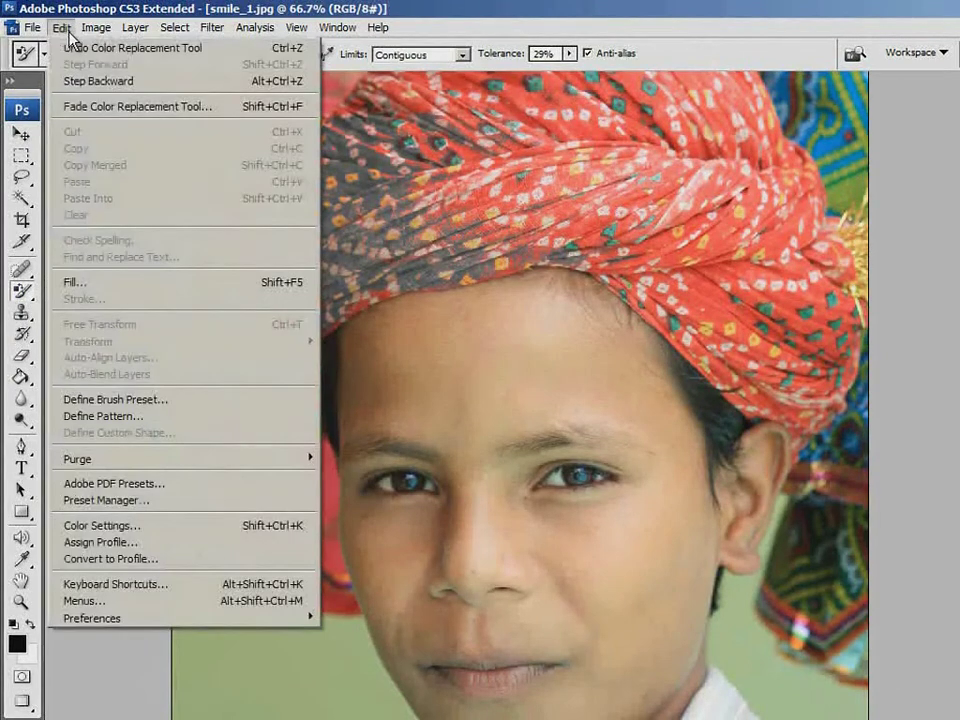
{"action": "left_click", "coordinate": [80, 47]}
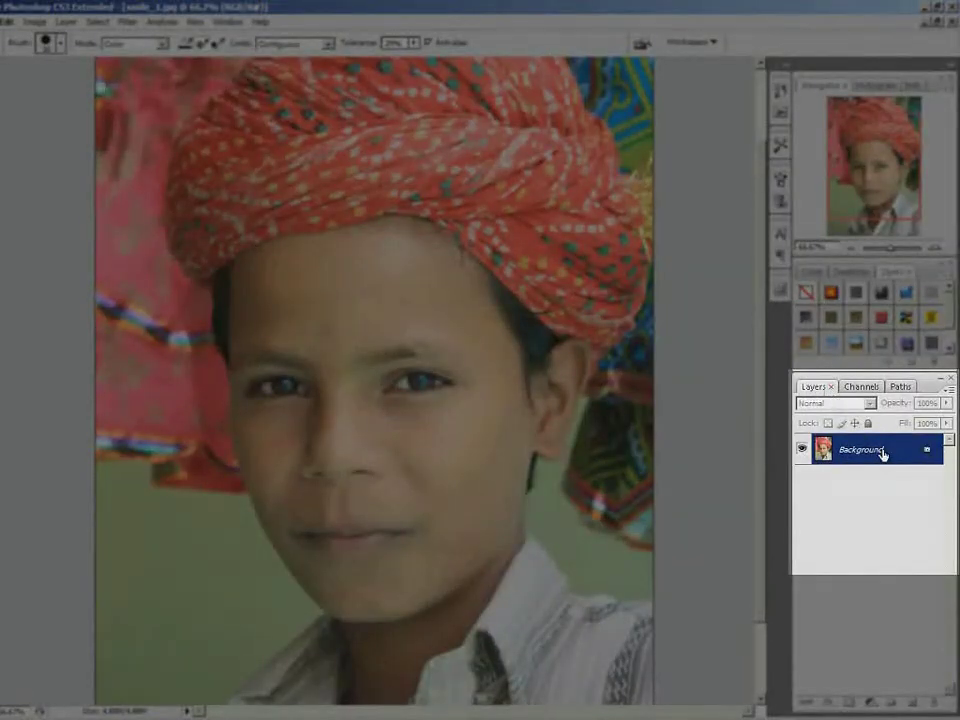
{"action": "right_click", "coordinate": [884, 455]}
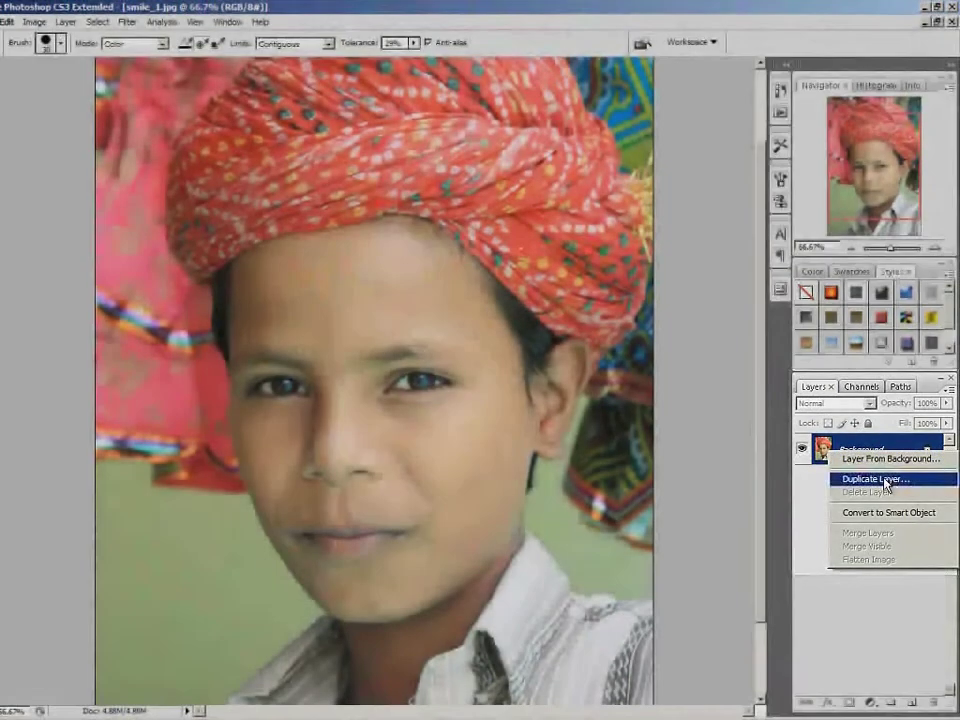
{"action": "left_click", "coordinate": [880, 480]}
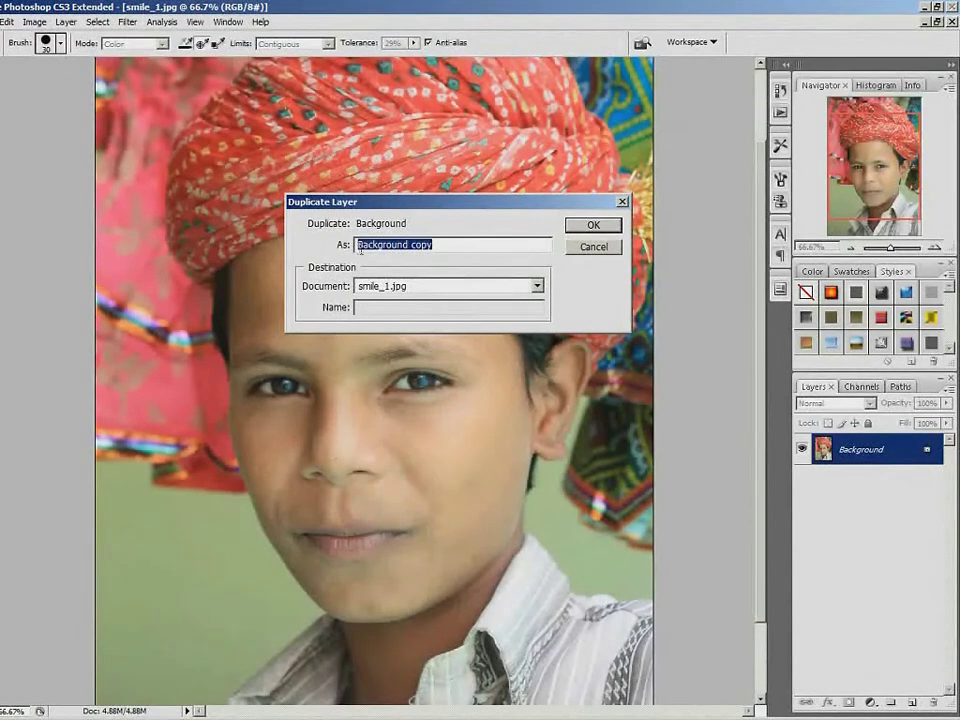
{"action": "left_click", "coordinate": [614, 226]}
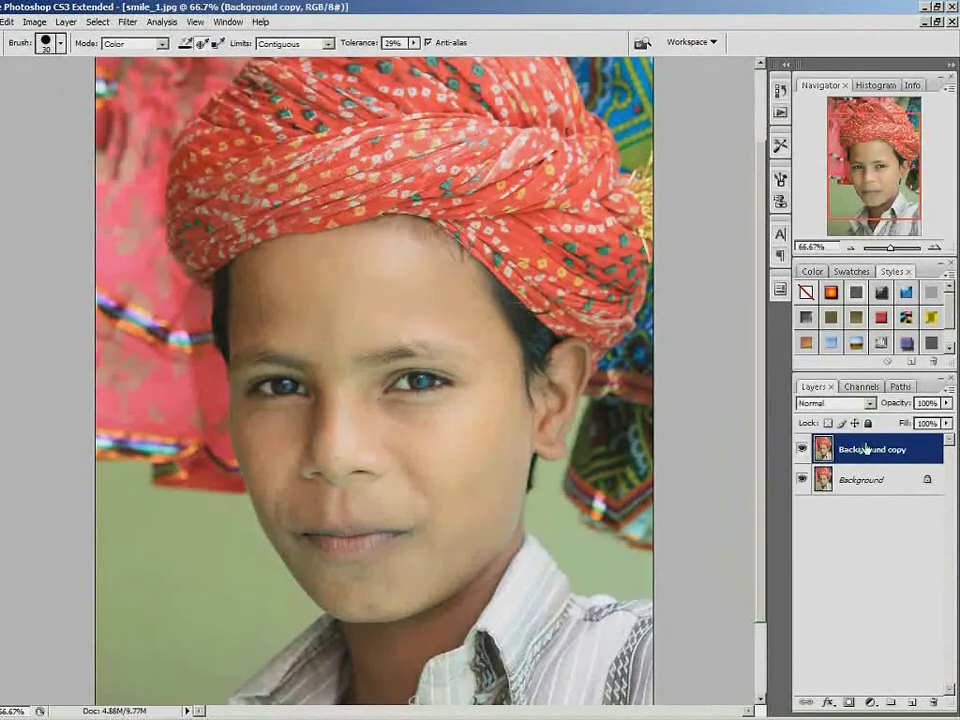
{"action": "left_click", "coordinate": [801, 449]}
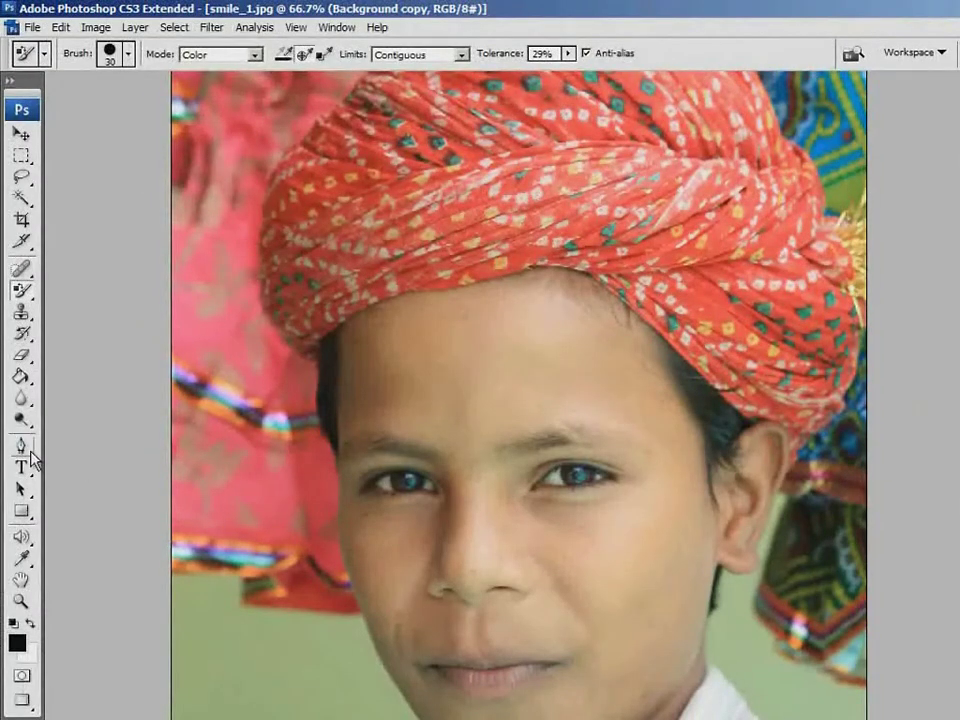
Choose the Pen tool and switch to the blank Untitled-1 document, viewed at 100%.
{"action": "left_click", "coordinate": [32, 455]}
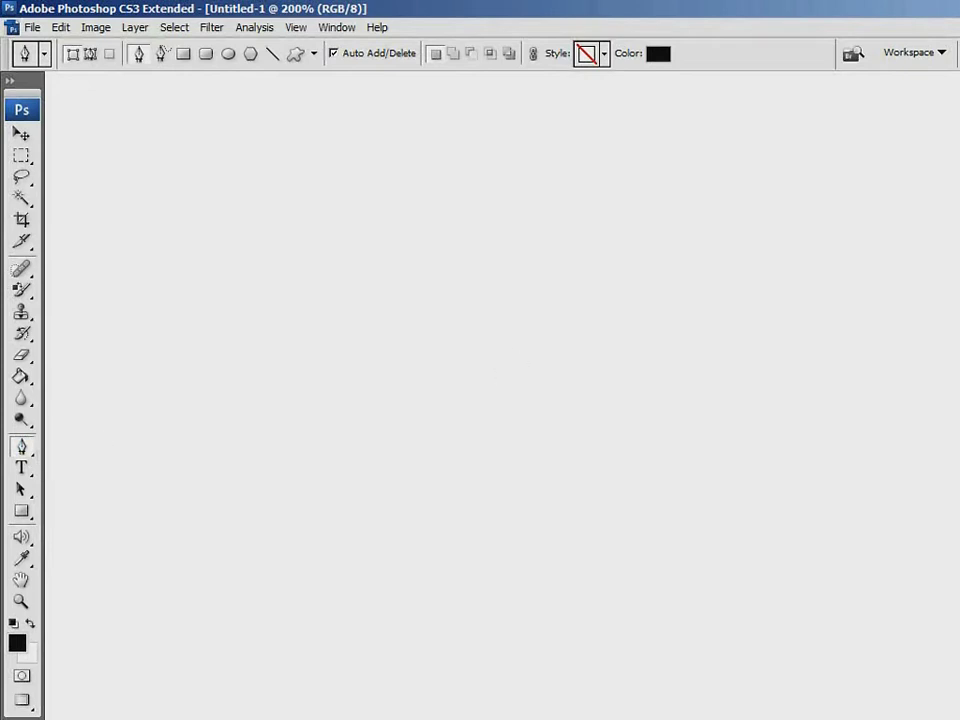
{"action": "key", "text": "ctrl+minus"}
{"action": "key", "text": "ctrl+minus"}
{"action": "key", "text": "ctrl+minus"}
{"action": "key", "text": "ctrl+minus"}
{"action": "key", "text": "ctrl+alt+0"}
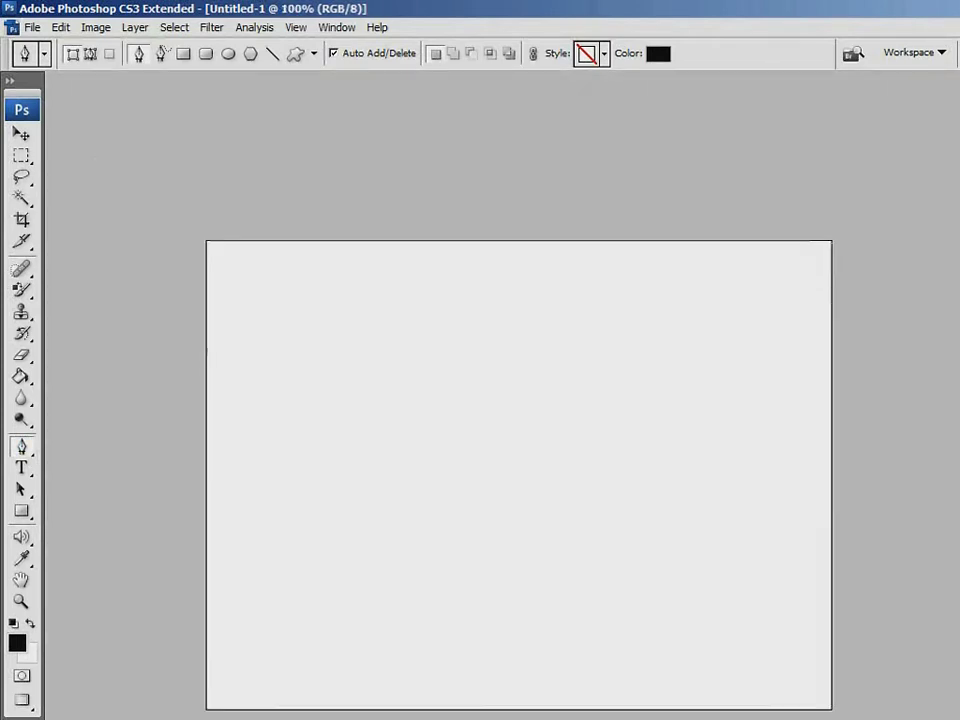
Draw a closed black teardrop shape with straight Pen tool segments, its pointed tip facing the canvas's left edge.
{"action": "left_click", "coordinate": [275, 416]}
{"action": "left_click", "coordinate": [320, 389]}
{"action": "left_click", "coordinate": [380, 351]}
{"action": "left_click", "coordinate": [438, 347]}
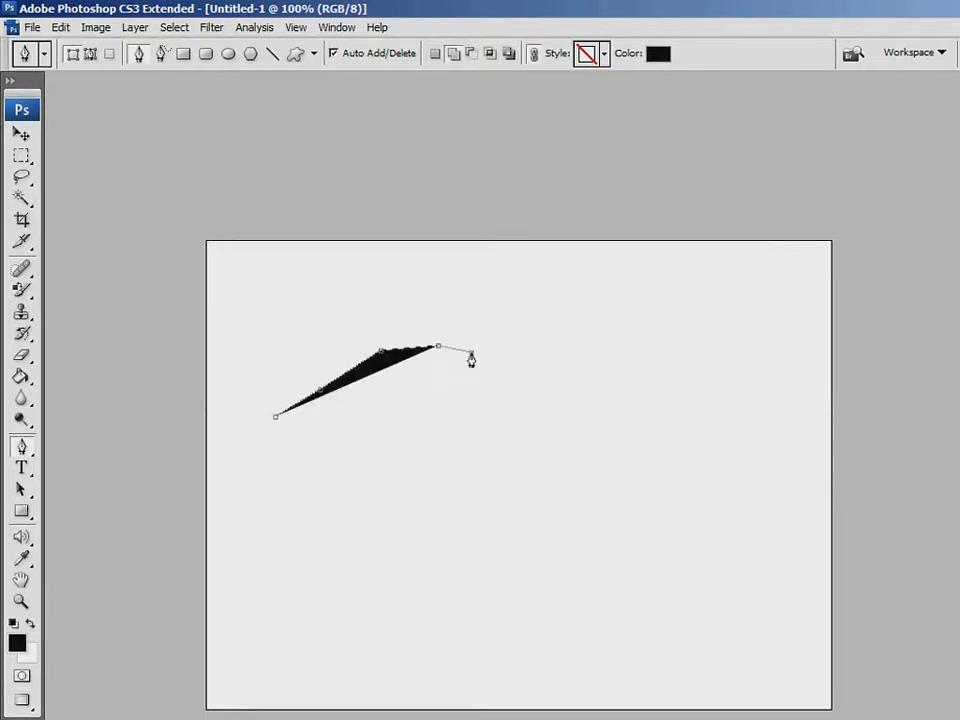
{"action": "left_click", "coordinate": [471, 352]}
{"action": "left_click", "coordinate": [492, 366]}
{"action": "left_click", "coordinate": [506, 390]}
{"action": "left_click", "coordinate": [506, 415]}
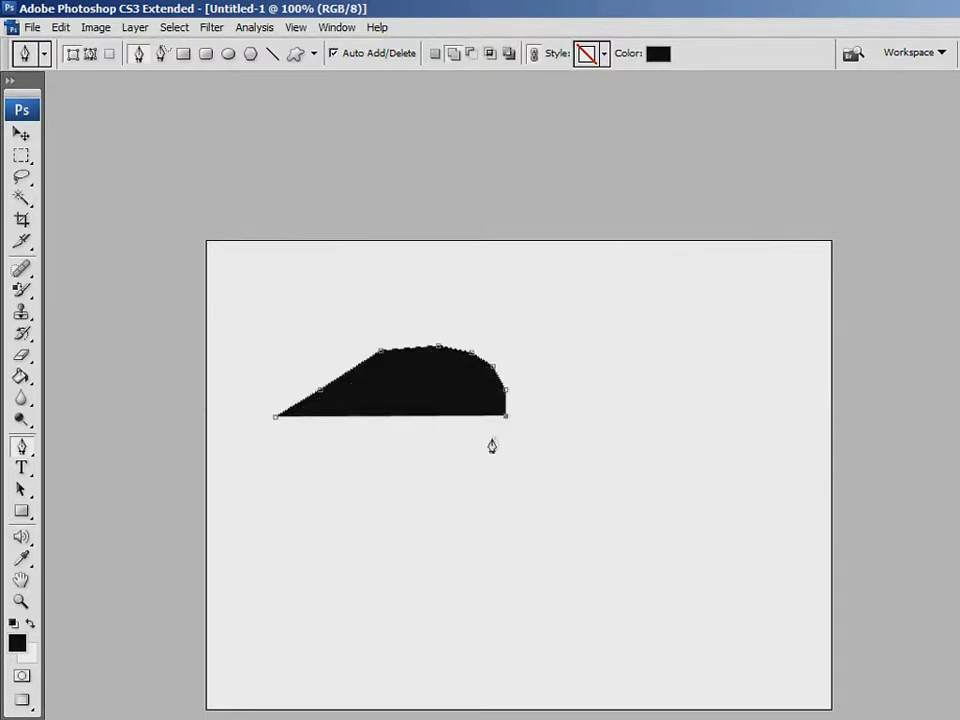
{"action": "left_click", "coordinate": [490, 439]}
{"action": "left_click", "coordinate": [450, 459]}
{"action": "left_click", "coordinate": [391, 467]}
{"action": "left_click", "coordinate": [329, 456]}
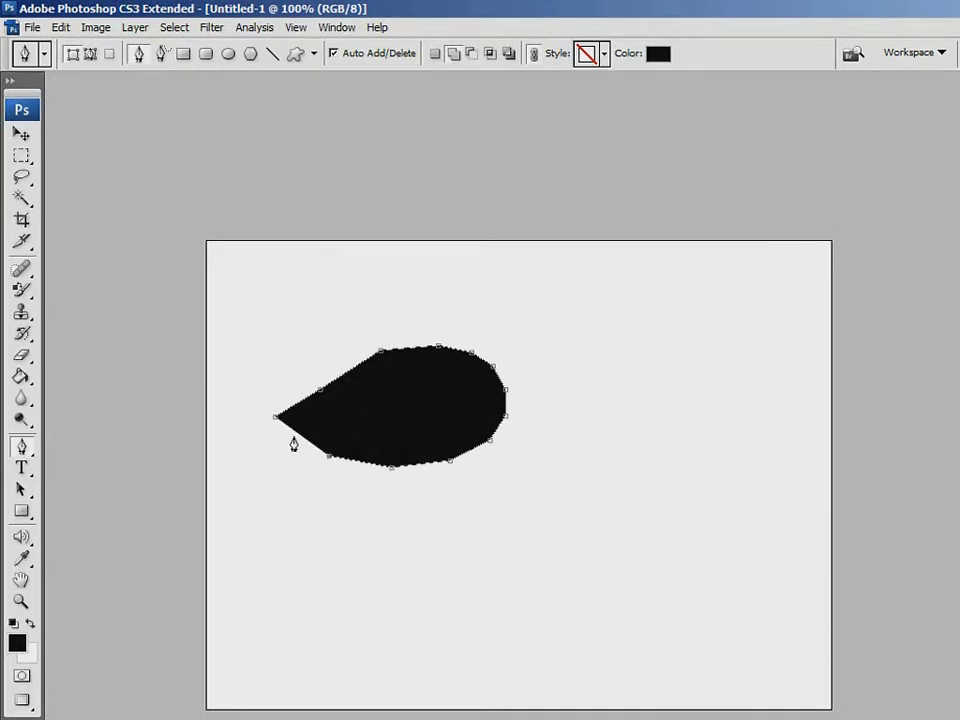
{"action": "left_click_drag", "start_coordinate": [280, 441], "coordinate": [236, 442]}
{"action": "left_click", "coordinate": [236, 441]}
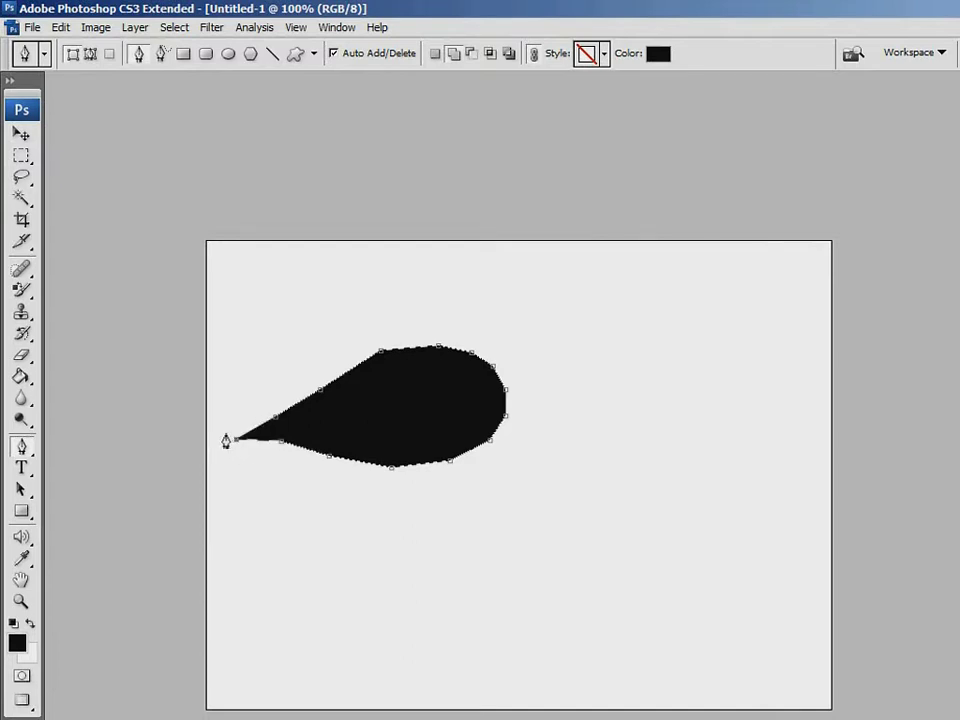
{"action": "left_click", "coordinate": [277, 423]}
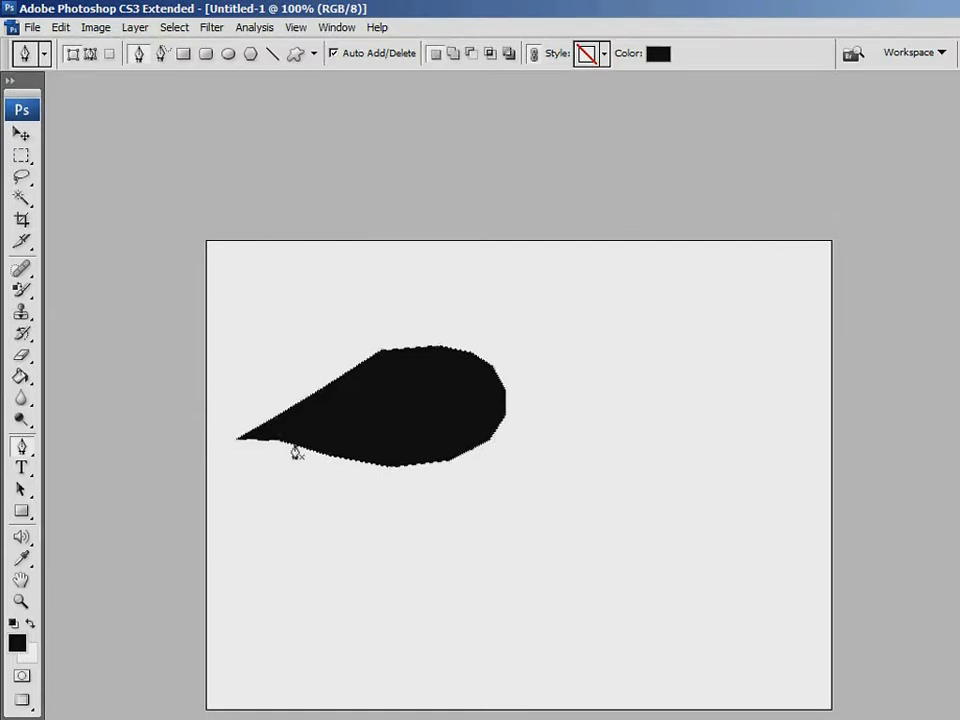
Draw a second closed black Pen tool shape below the teardrop, starting on its lower-right edge and extending toward the lower right.
{"action": "left_click", "coordinate": [478, 447]}
{"action": "left_click", "coordinate": [540, 482]}
{"action": "left_click", "coordinate": [582, 490]}
{"action": "left_click", "coordinate": [612, 497]}
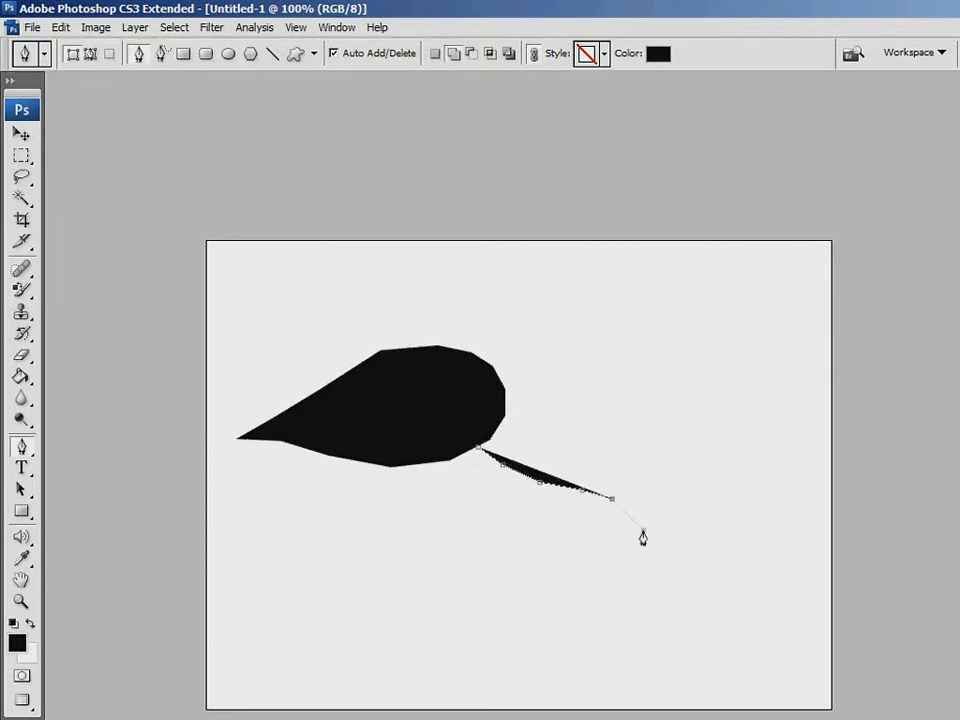
{"action": "left_click", "coordinate": [643, 530]}
{"action": "left_click", "coordinate": [643, 557]}
{"action": "left_click", "coordinate": [622, 582]}
{"action": "left_click", "coordinate": [598, 606]}
{"action": "left_click", "coordinate": [545, 610]}
{"action": "left_click", "coordinate": [450, 597]}
{"action": "left_click", "coordinate": [410, 566]}
{"action": "left_click", "coordinate": [380, 468]}
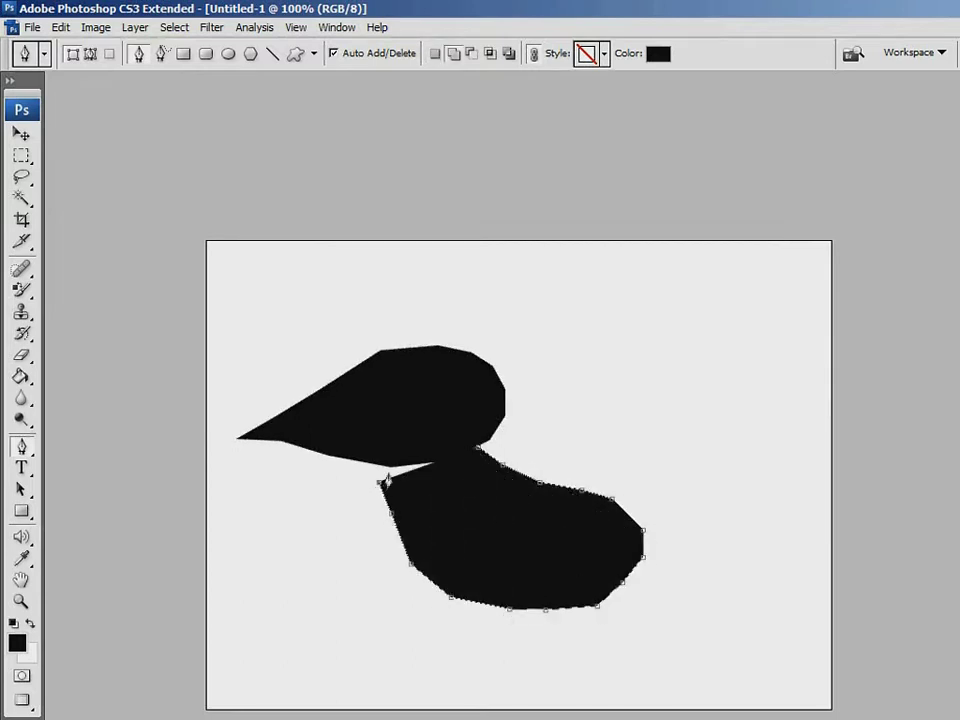
{"action": "left_click", "coordinate": [478, 447]}
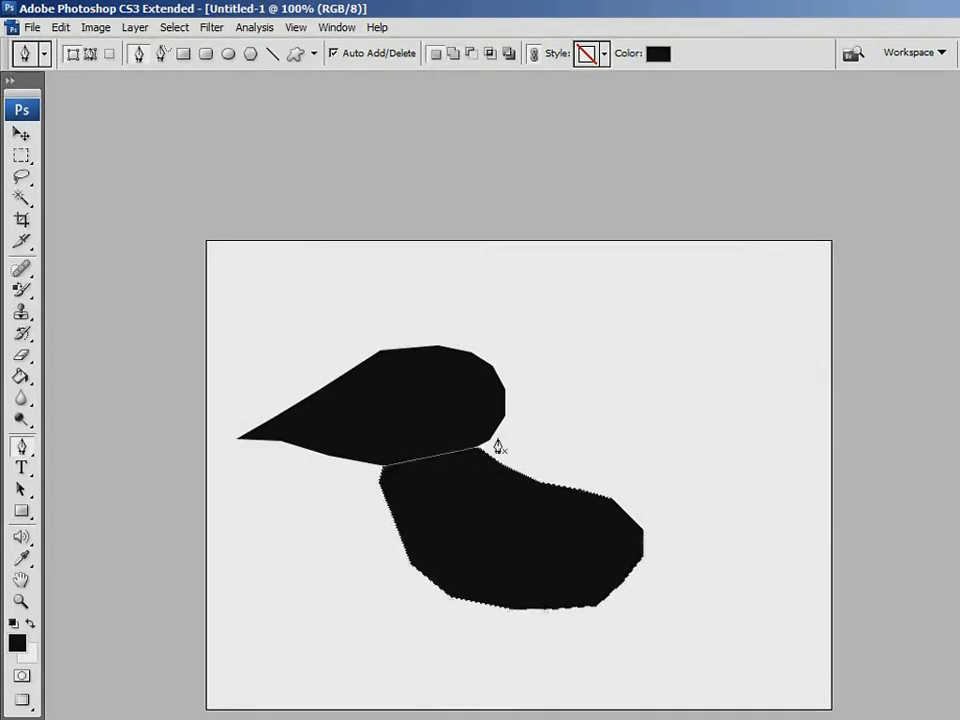
Draw a closed irregular black blob in the canvas's upper-right area with the Freeform Pen tool.
{"action": "left_click", "coordinate": [22, 447]}
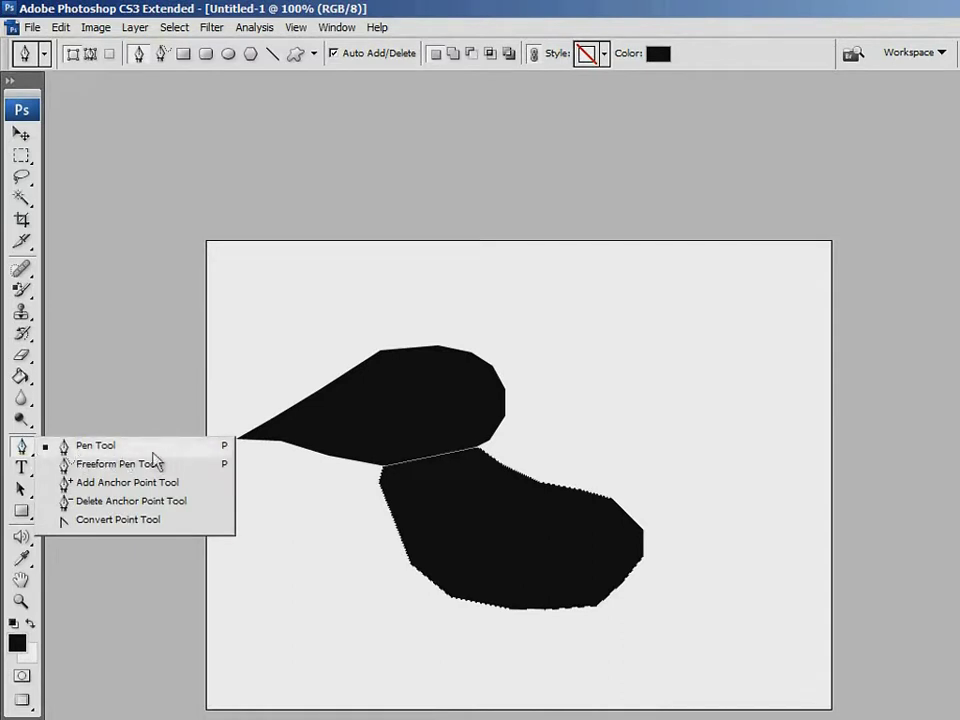
{"action": "left_click", "coordinate": [190, 465]}
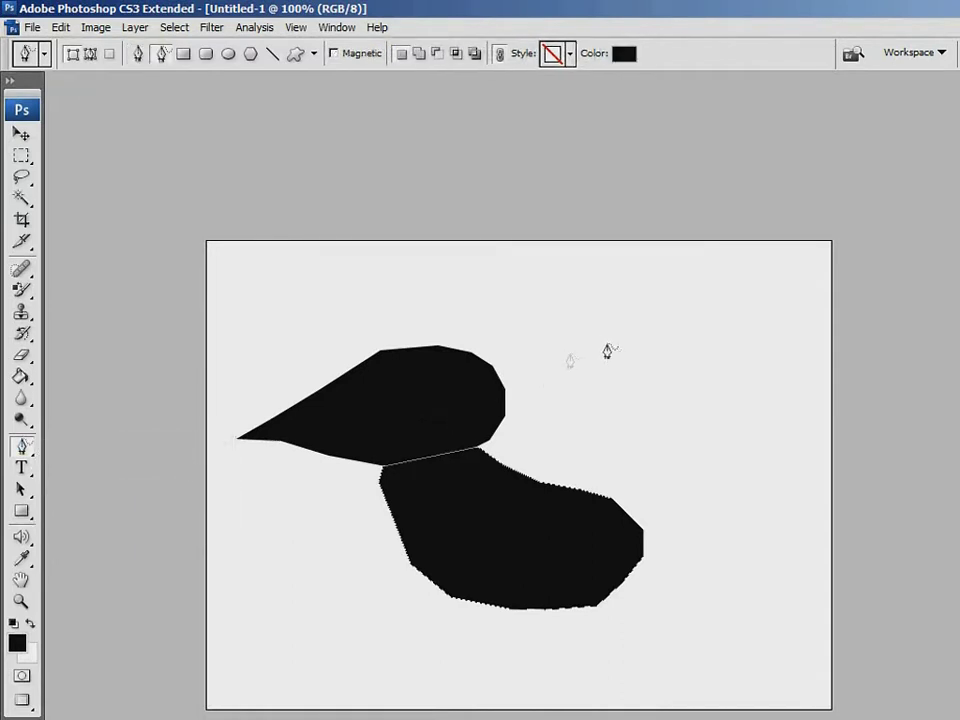
{"action": "mouse_move", "coordinate": [578, 333]}
{"action": "left_mouse_down"}
{"action": "mouse_move", "coordinate": [630, 313]}
{"action": "mouse_move", "coordinate": [679, 337]}
{"action": "mouse_move", "coordinate": [703, 334]}
{"action": "mouse_move", "coordinate": [727, 353]}
{"action": "mouse_move", "coordinate": [715, 421]}
{"action": "mouse_move", "coordinate": [734, 447]}
{"action": "mouse_move", "coordinate": [724, 480]}
{"action": "mouse_move", "coordinate": [602, 475]}
{"action": "mouse_move", "coordinate": [596, 425]}
{"action": "mouse_move", "coordinate": [606, 410]}
{"action": "mouse_move", "coordinate": [516, 340]}
{"action": "mouse_move", "coordinate": [577, 337]}
{"action": "left_mouse_up"}
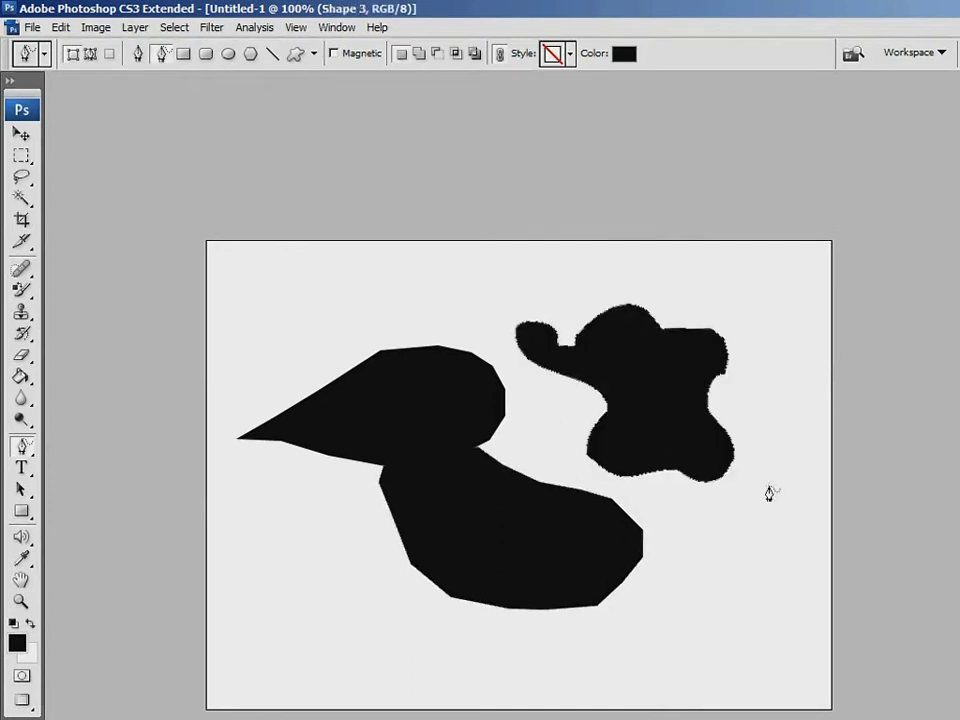
Select the teardrop's path and add anchor points along its upper-left and lower-left edges with the Add Anchor Point tool.
{"action": "left_click", "coordinate": [22, 446]}
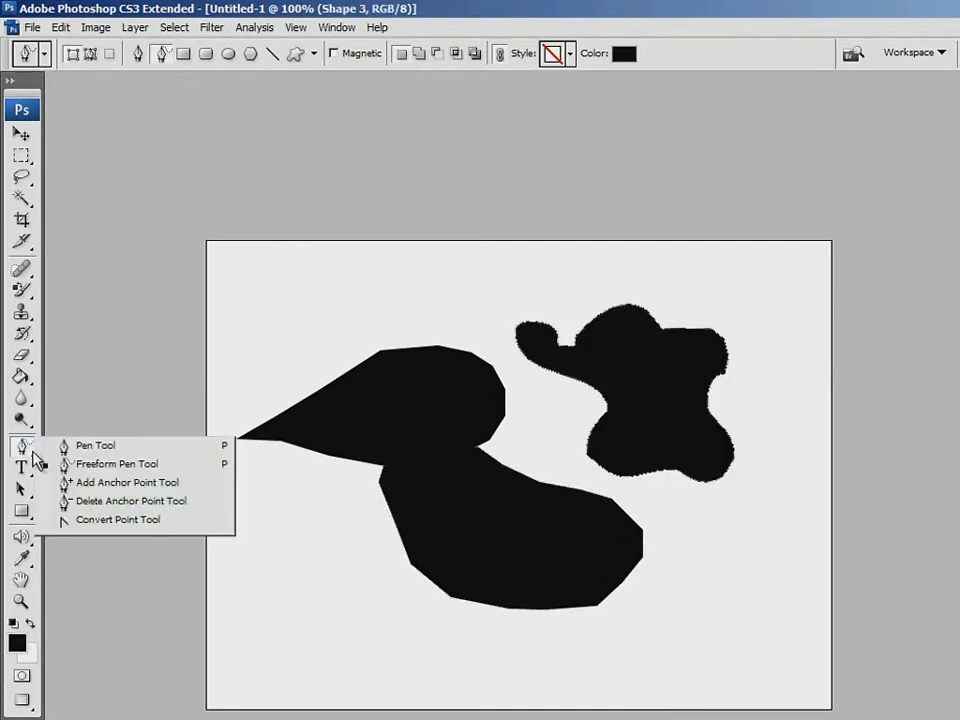
{"action": "left_click", "coordinate": [110, 520]}
{"action": "left_click", "coordinate": [336, 388]}
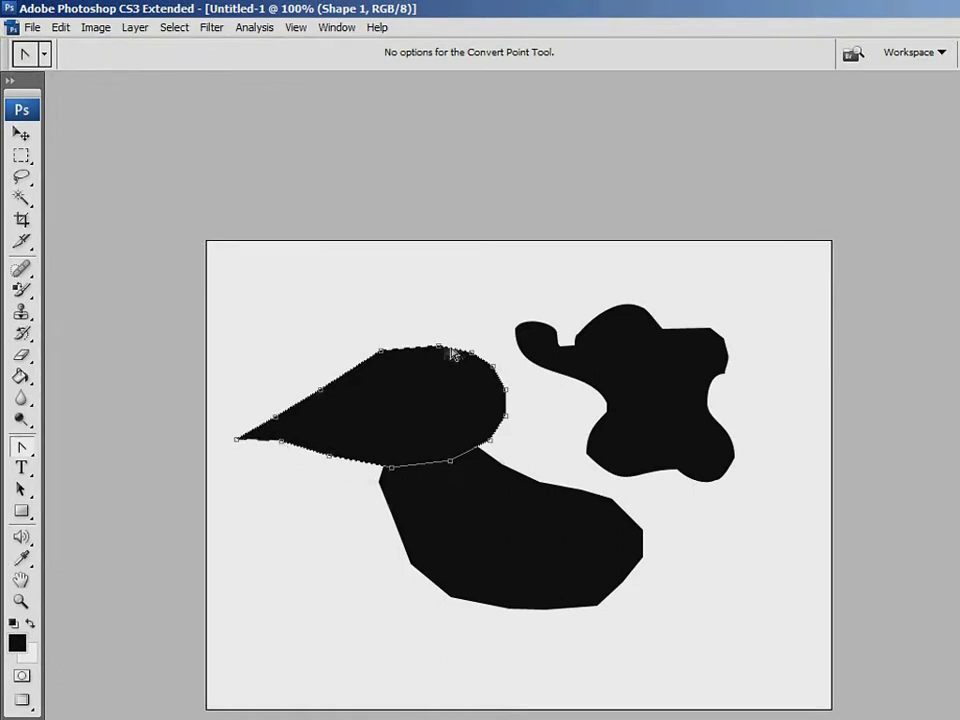
{"action": "right_click", "coordinate": [25, 450]}
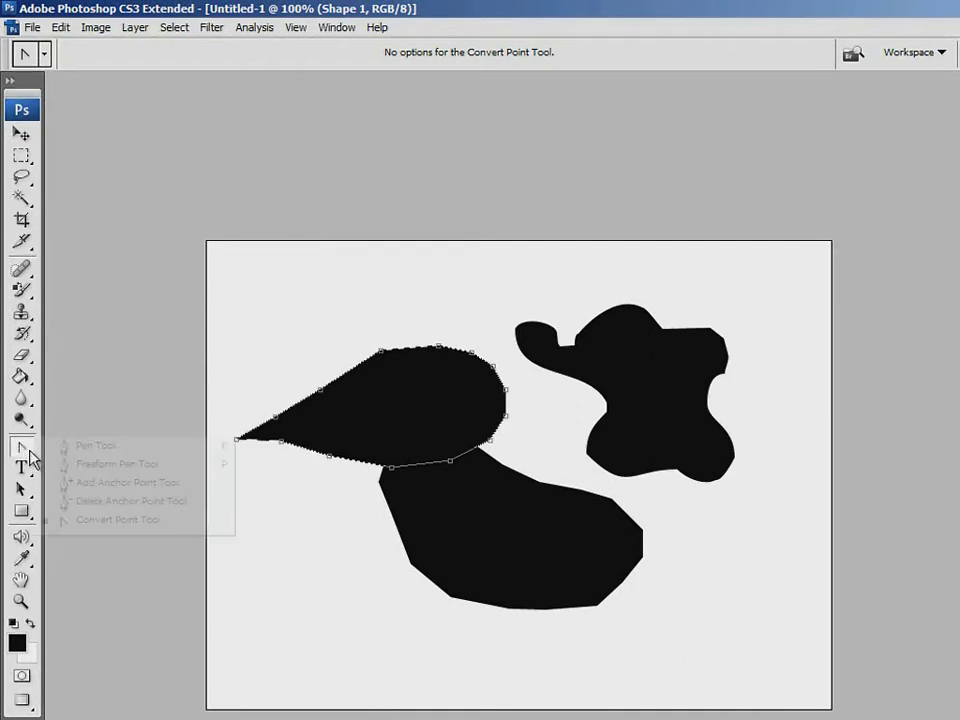
{"action": "left_click", "coordinate": [130, 482]}
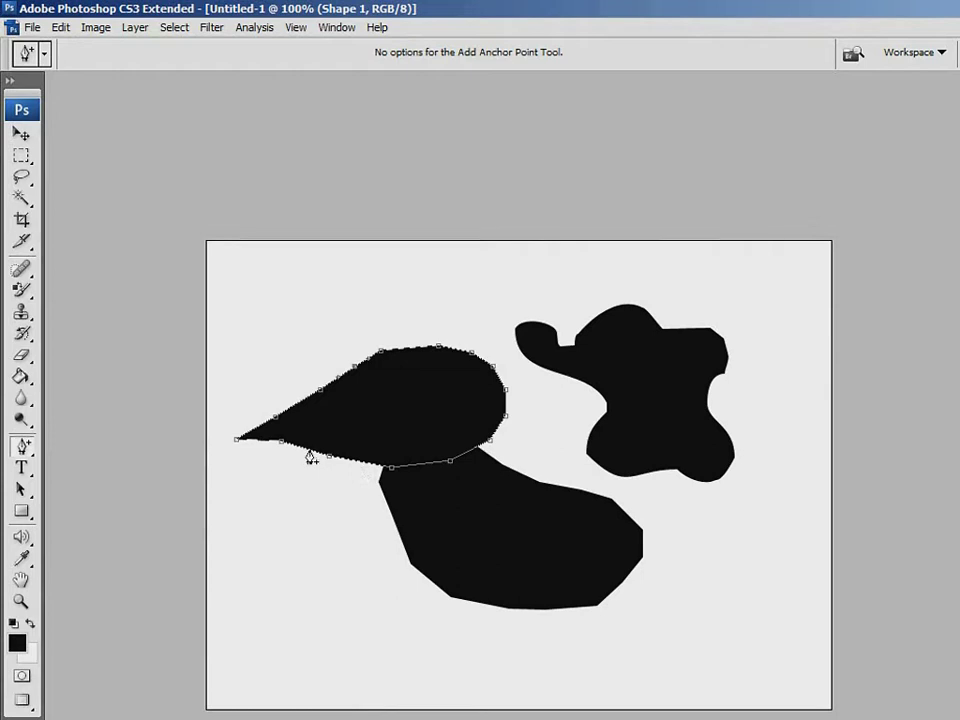
{"action": "left_click", "coordinate": [300, 403]}
Delete the anchor points along the teardrop's upper edge, leaving a straight line from its left tip to the upper-right anchor.
{"action": "right_click", "coordinate": [35, 455]}
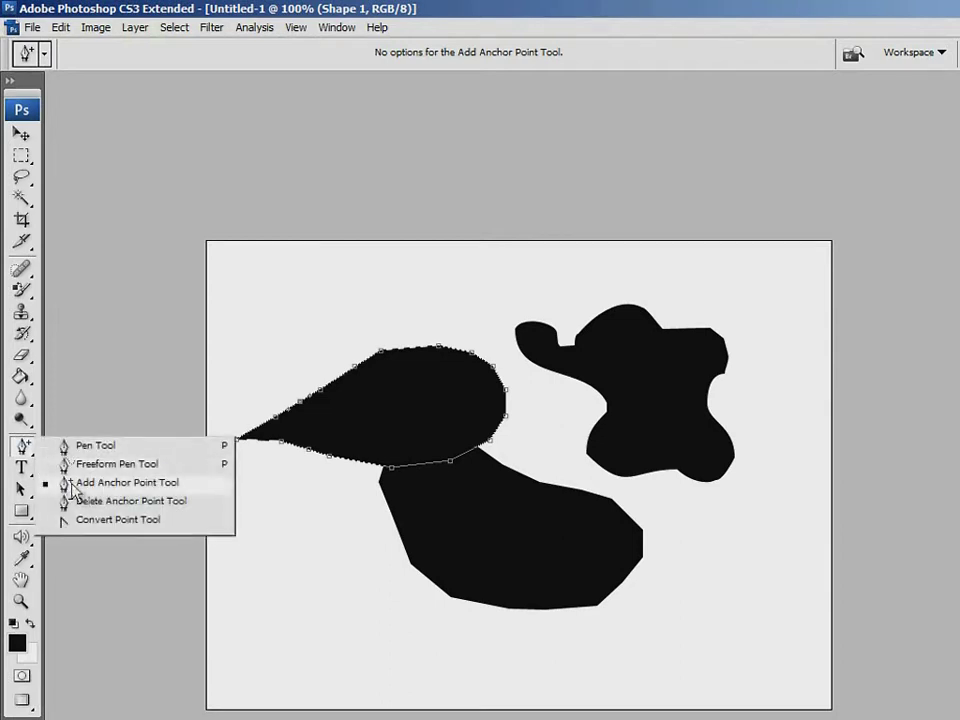
{"action": "left_click", "coordinate": [131, 501]}
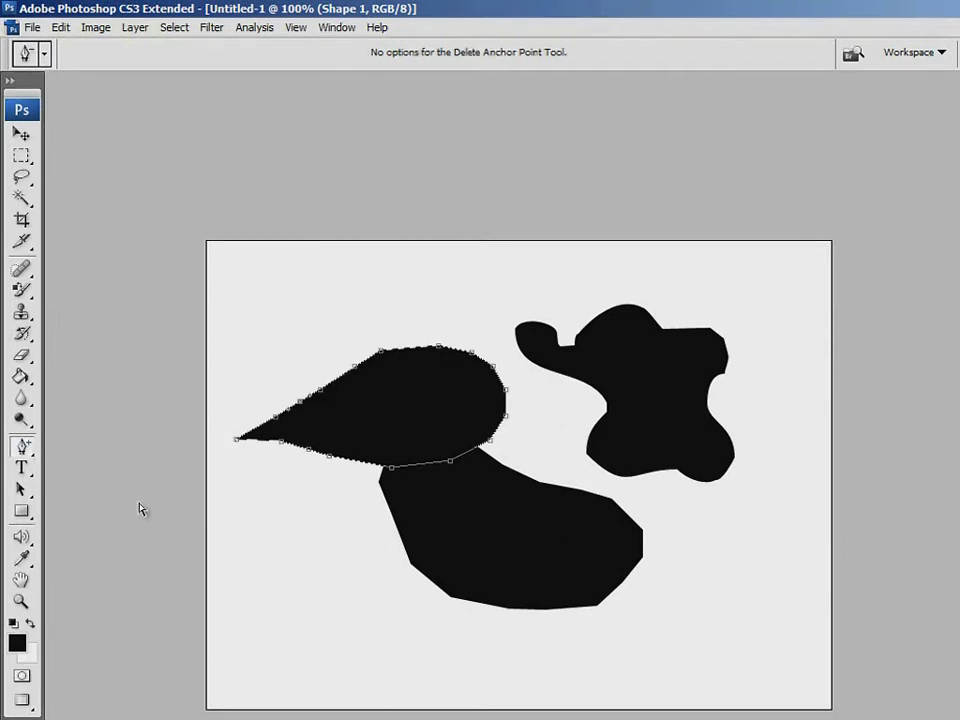
{"action": "left_click", "coordinate": [381, 354]}
{"action": "left_click", "coordinate": [355, 370]}
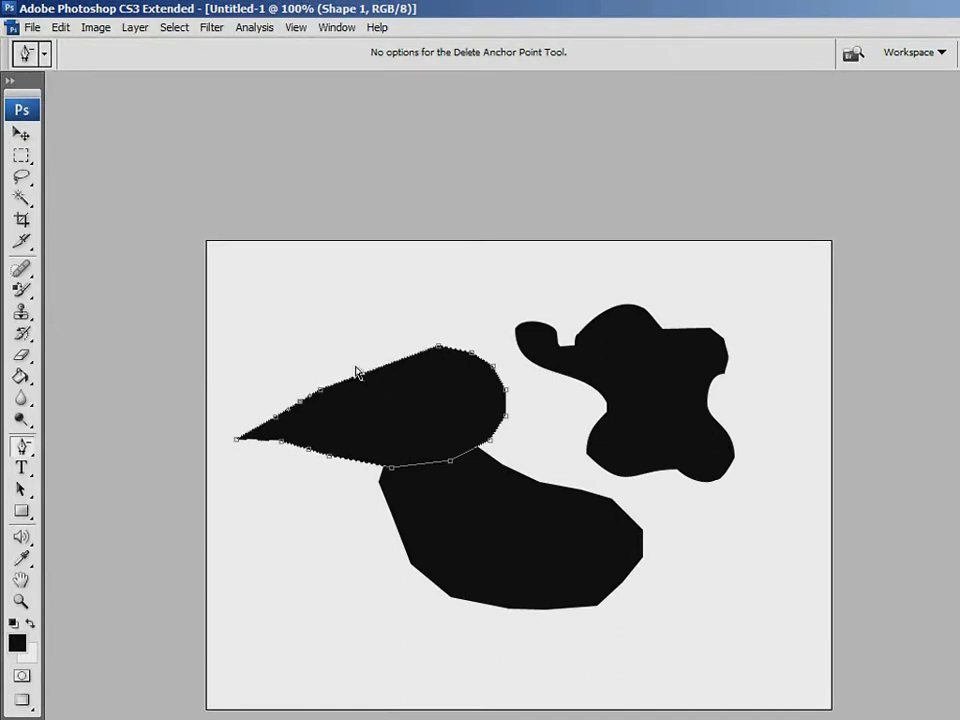
{"action": "left_click", "coordinate": [437, 354]}
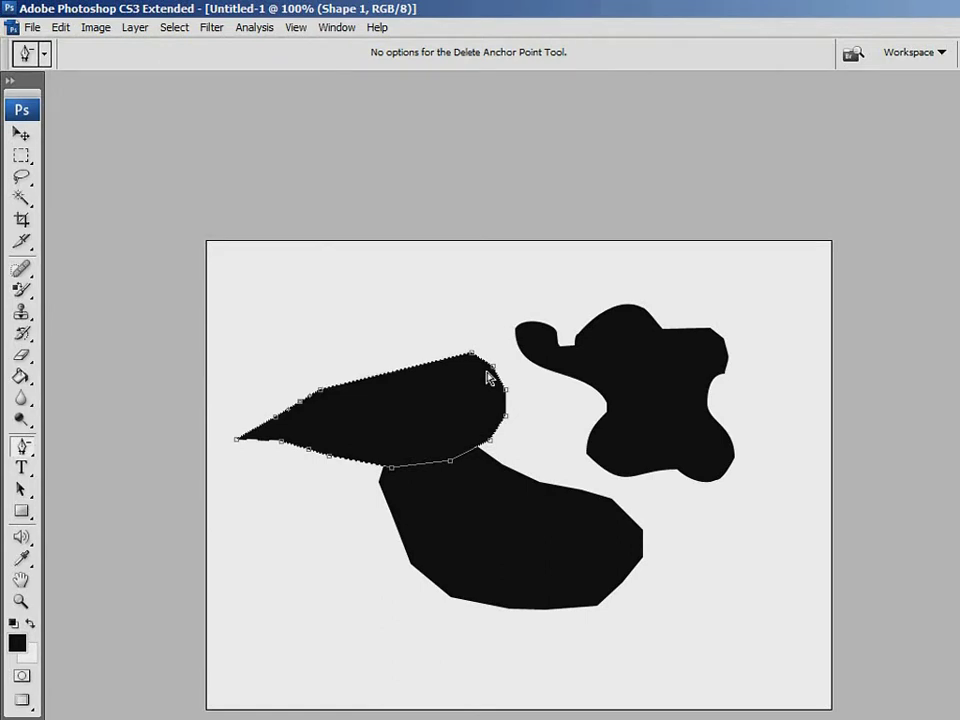
{"action": "left_click", "coordinate": [320, 392]}
{"action": "left_click", "coordinate": [276, 424]}
{"action": "left_click", "coordinate": [299, 405]}
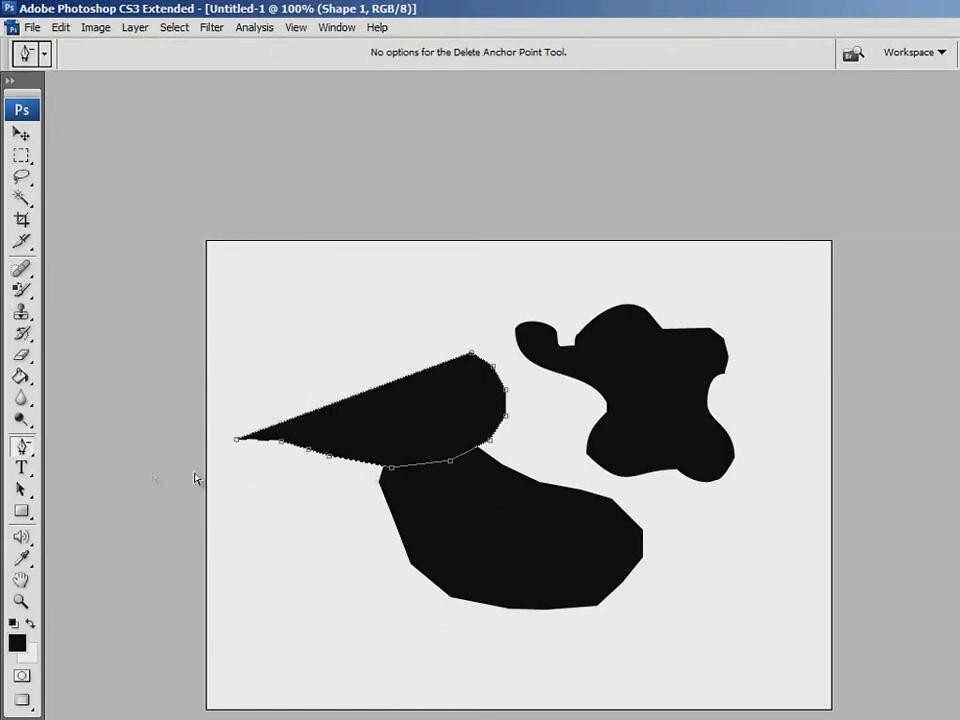
With the Convert Point tool, bend the teardrop's upper edge into an arch and curve the lower edge near its left tip.
{"action": "left_click", "coordinate": [34, 456]}
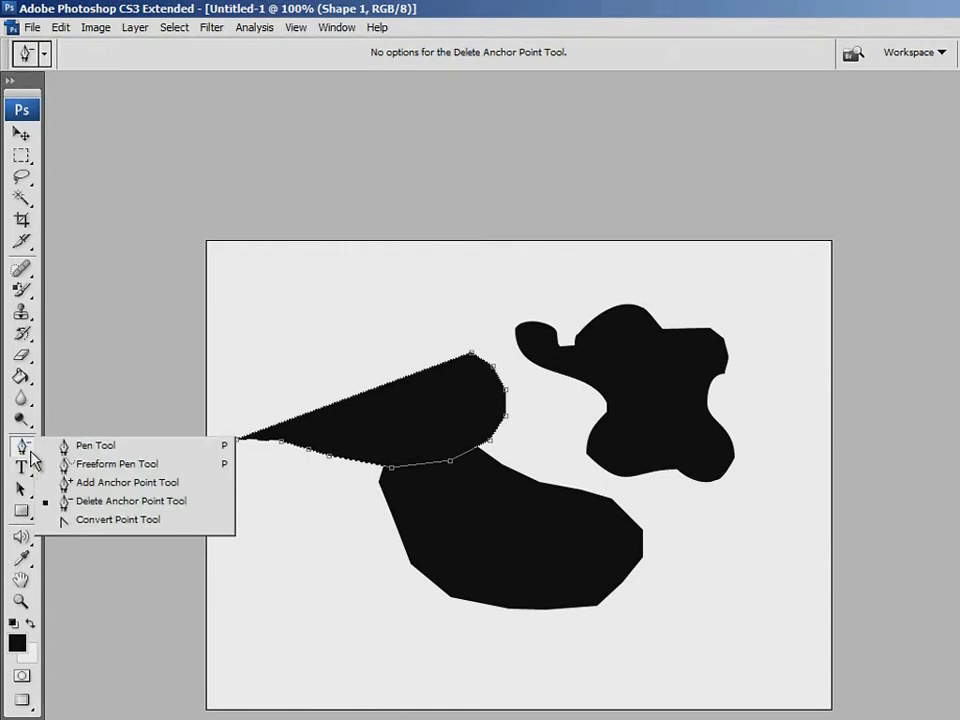
{"action": "left_click", "coordinate": [168, 520]}
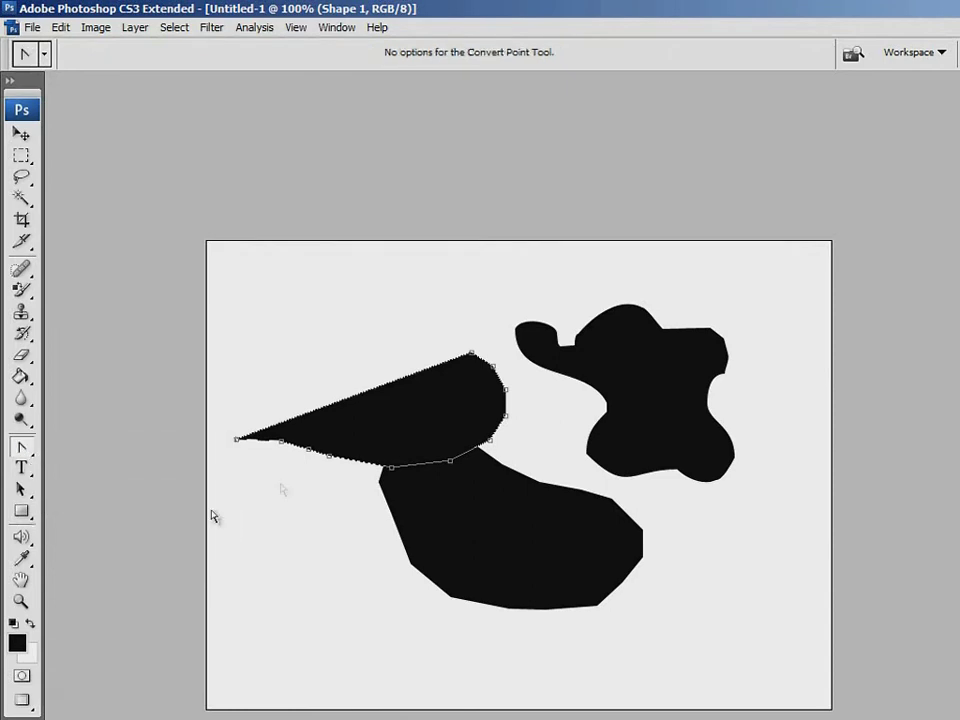
{"action": "left_click_drag", "start_coordinate": [472, 355], "coordinate": [503, 372]}
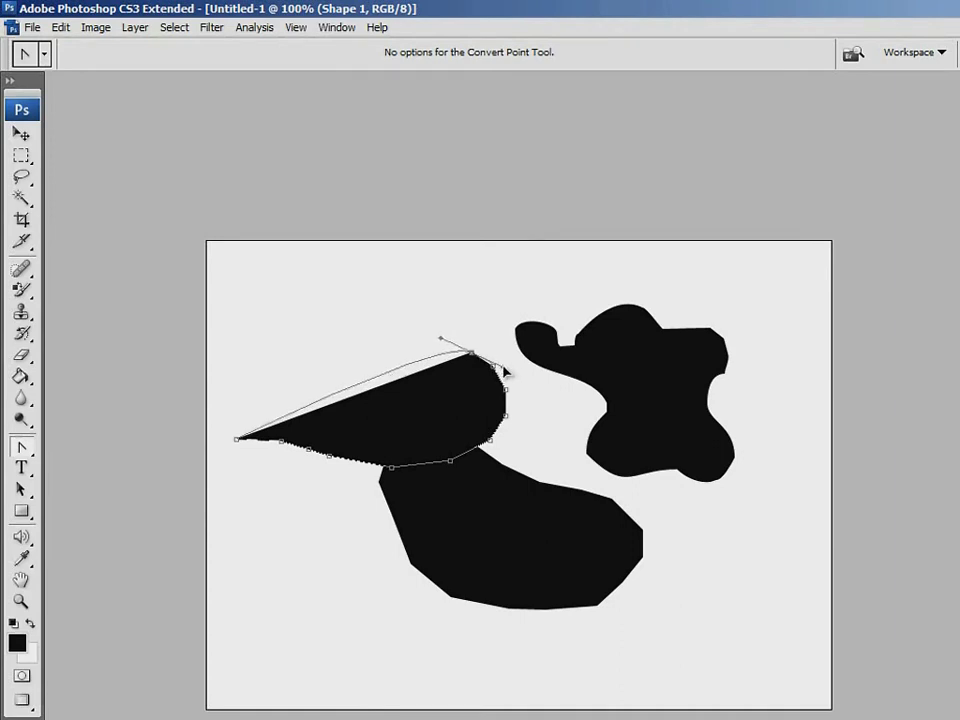
{"action": "left_click_drag", "start_coordinate": [507, 372], "coordinate": [508, 374]}
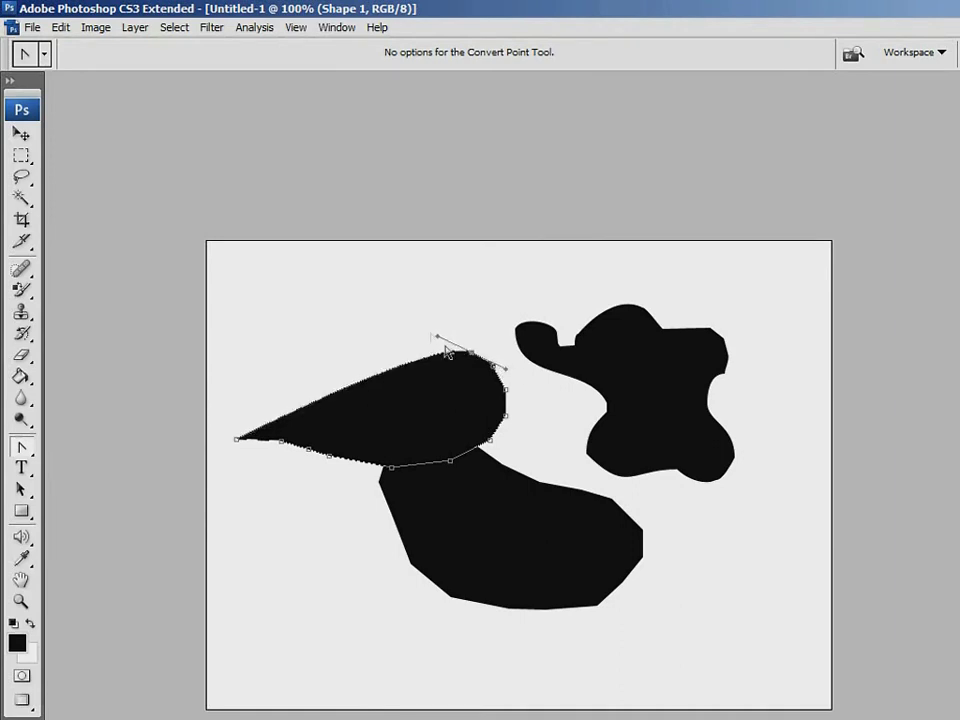
{"action": "left_click_drag", "start_coordinate": [438, 340], "coordinate": [373, 274]}
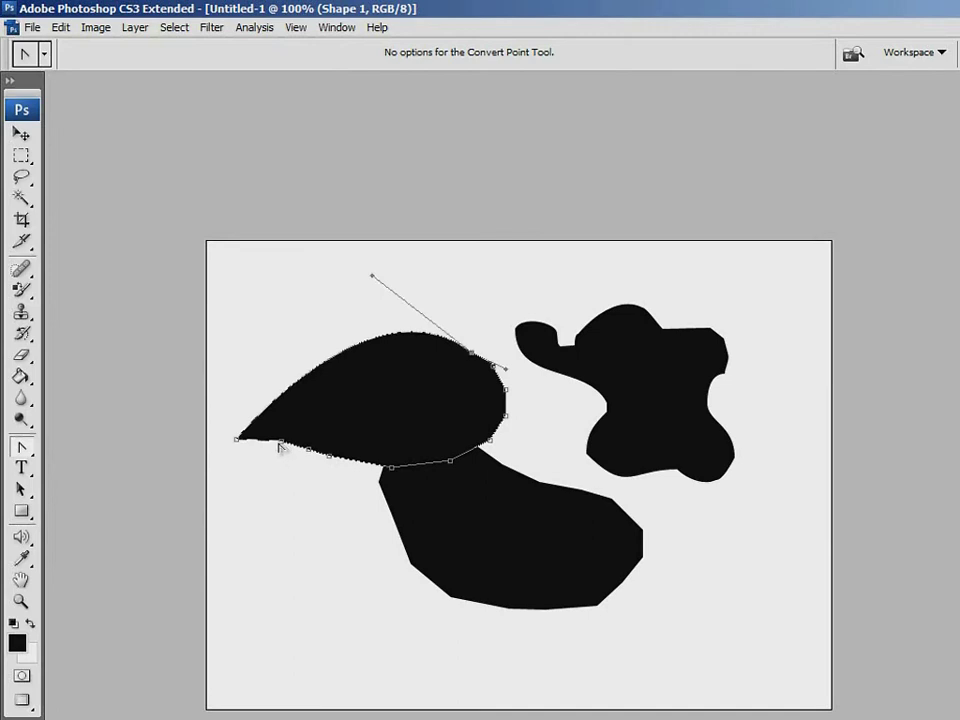
{"action": "left_click_drag", "start_coordinate": [283, 447], "coordinate": [252, 466]}
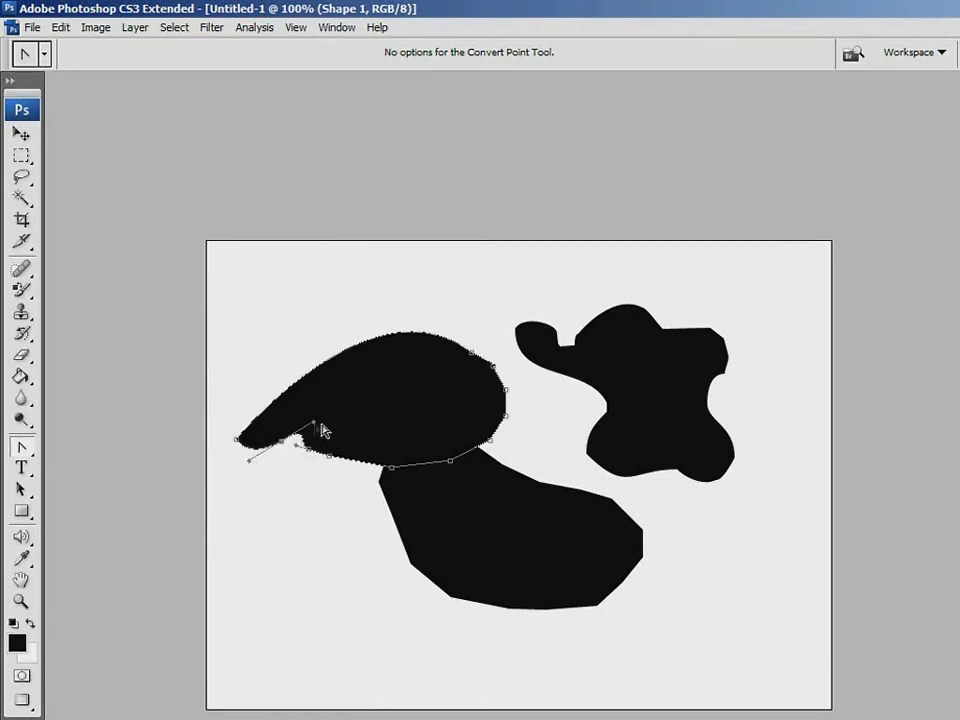
{"action": "left_click_drag", "start_coordinate": [315, 430], "coordinate": [338, 453]}
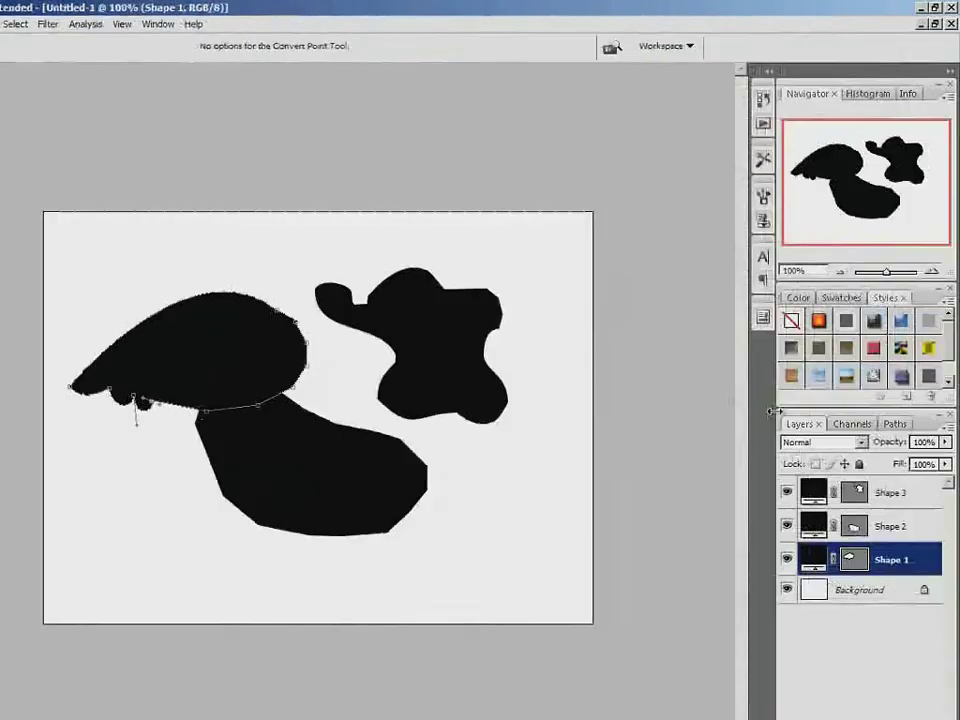
Load the Shape 1 vector mask path as a selection around the teardrop.
{"action": "left_click", "coordinate": [895, 424]}
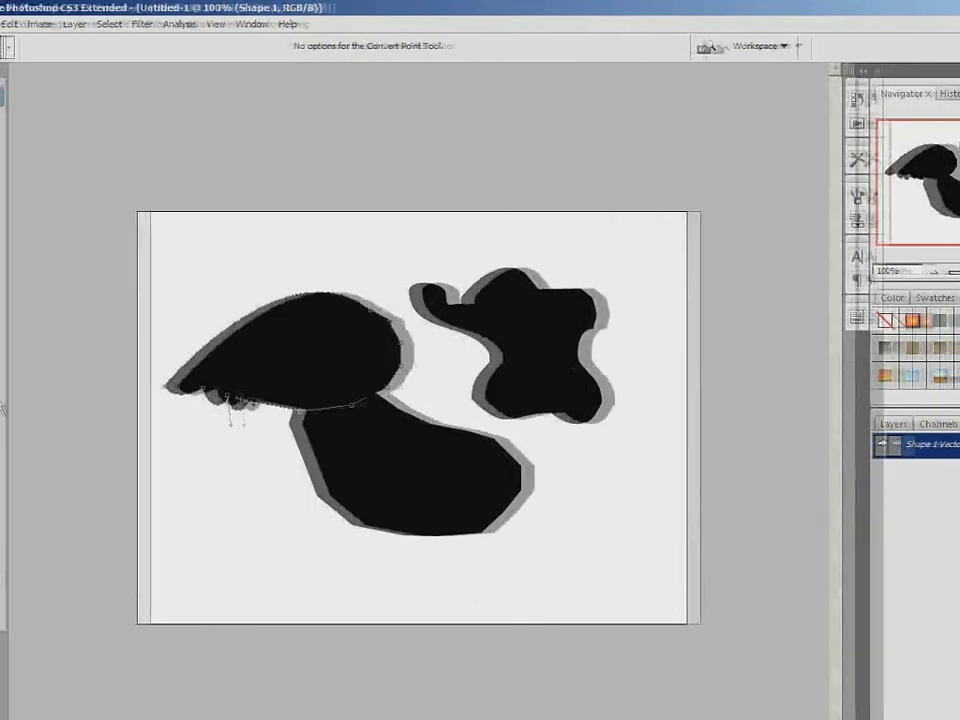
{"action": "left_click_drag", "start_coordinate": [18, 392], "coordinate": [64, 458]}
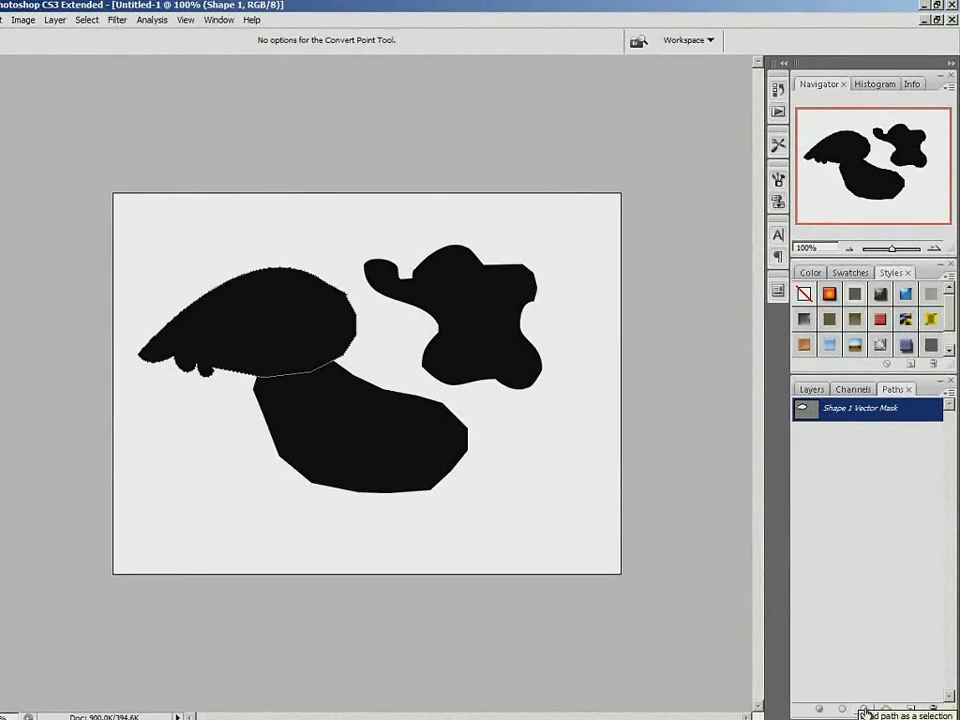
{"action": "left_click", "coordinate": [864, 712]}
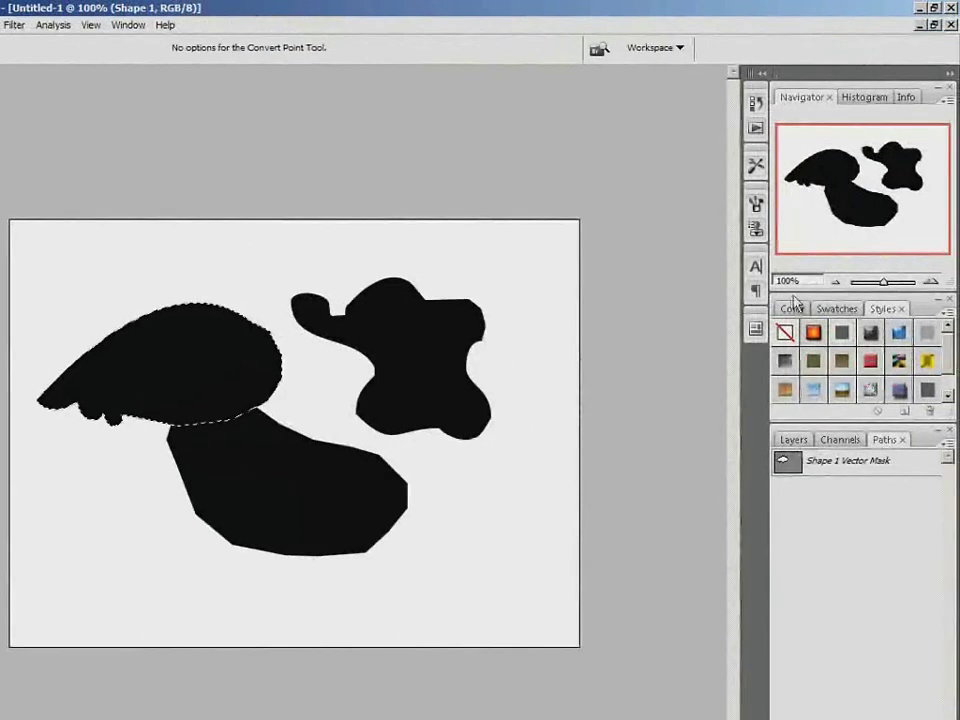
Rasterize the Shape 1 layer and fill the teardrop selection with a muted purple foreground color using the Paint Bucket tool.
{"action": "left_click", "coordinate": [793, 308]}
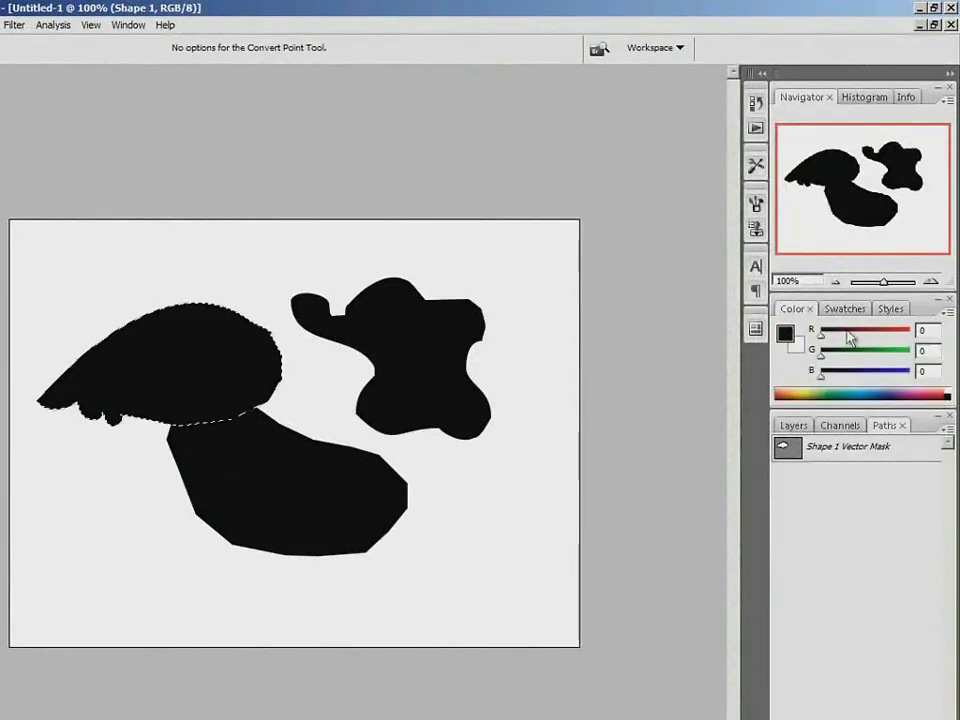
{"action": "left_click_drag", "start_coordinate": [820, 337], "coordinate": [875, 378]}
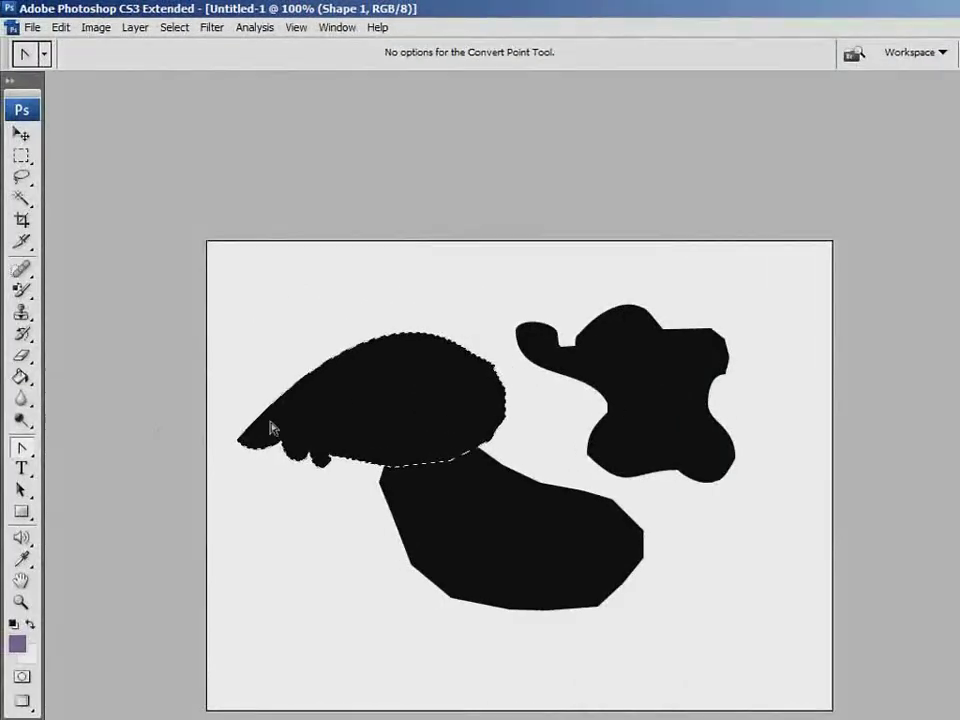
{"action": "left_click", "coordinate": [24, 380]}
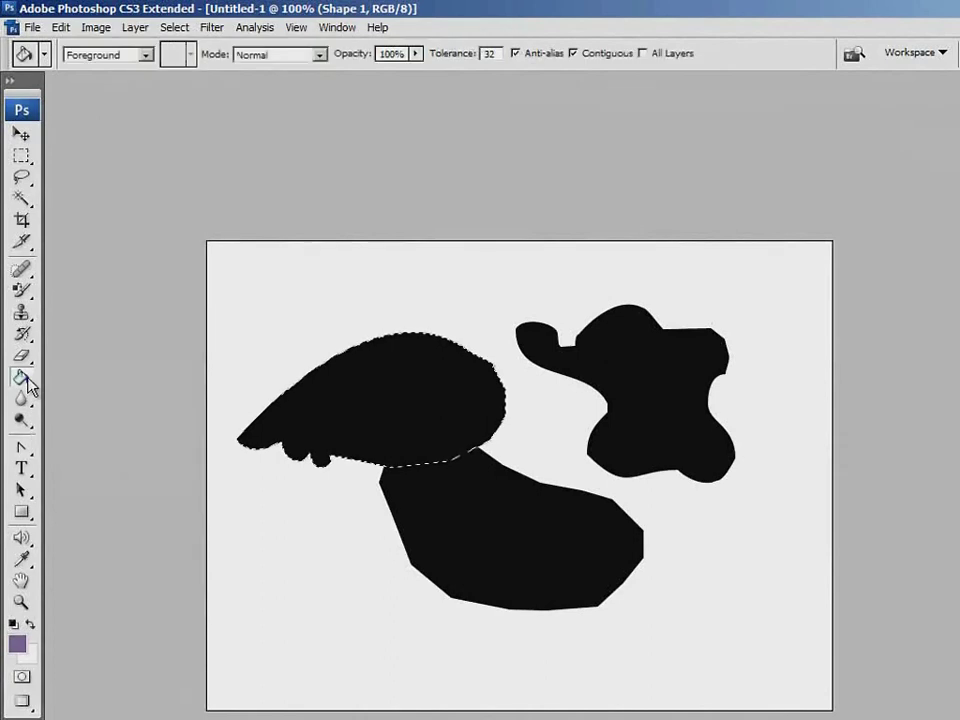
{"action": "left_click", "coordinate": [430, 378]}
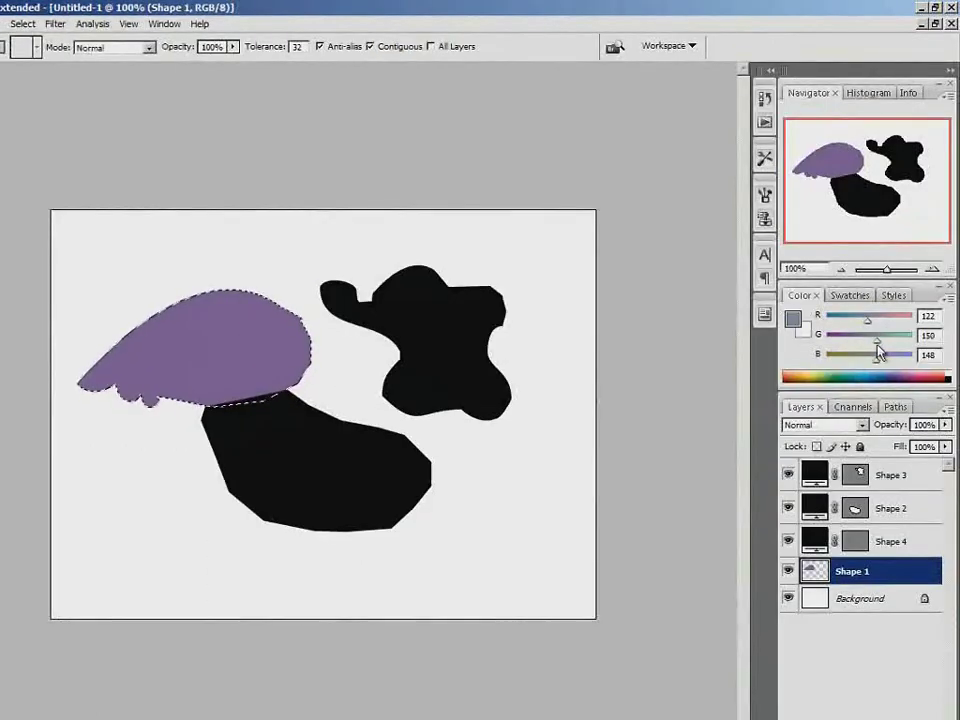
Set the foreground color to green (R 117, G 171, B 84) and fill the selected teardrop with it.
{"action": "left_click_drag", "start_coordinate": [877, 357], "coordinate": [865, 319]}
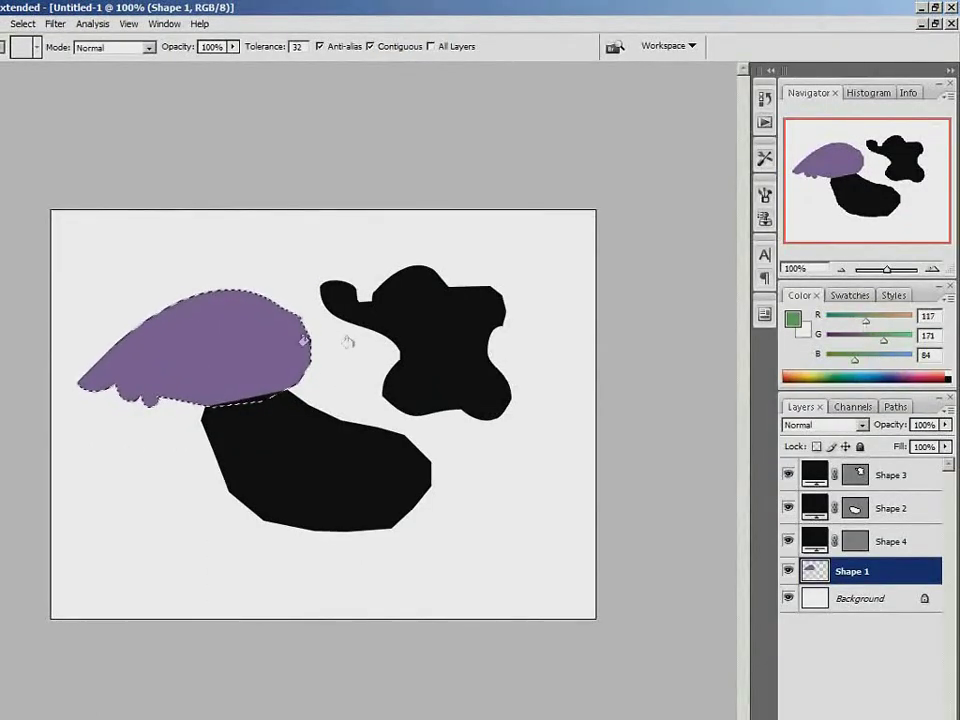
{"action": "left_click", "coordinate": [303, 341]}
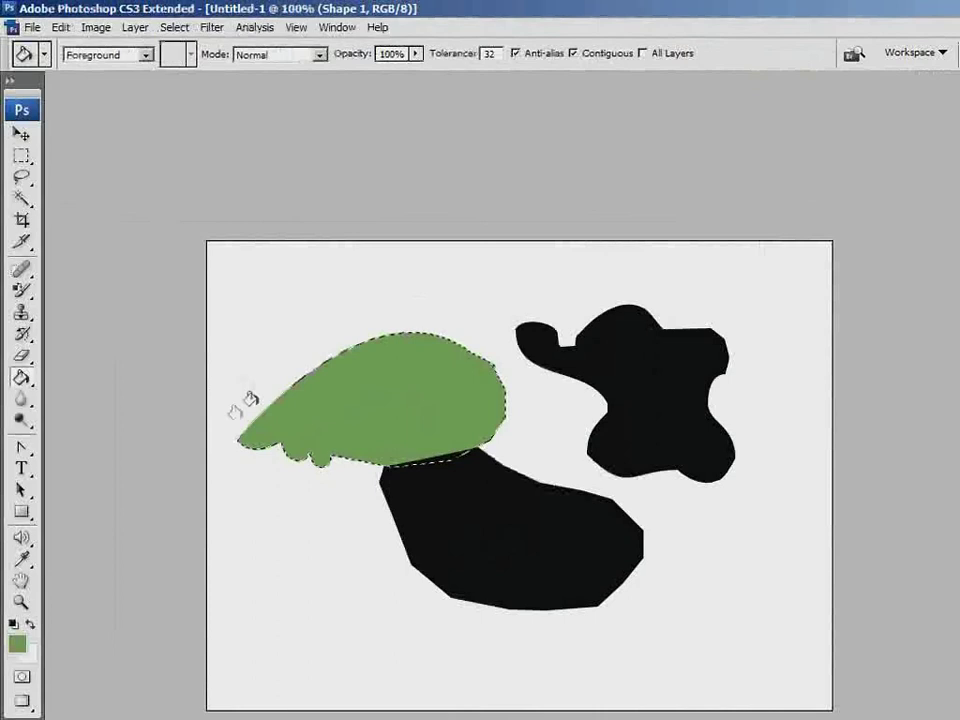
Activate the Gradient tool and set the background color to pale yellow-green (e0edaa) for a green-to-pale gradient.
{"action": "left_click", "coordinate": [36, 393]}
{"action": "left_click", "coordinate": [120, 377]}
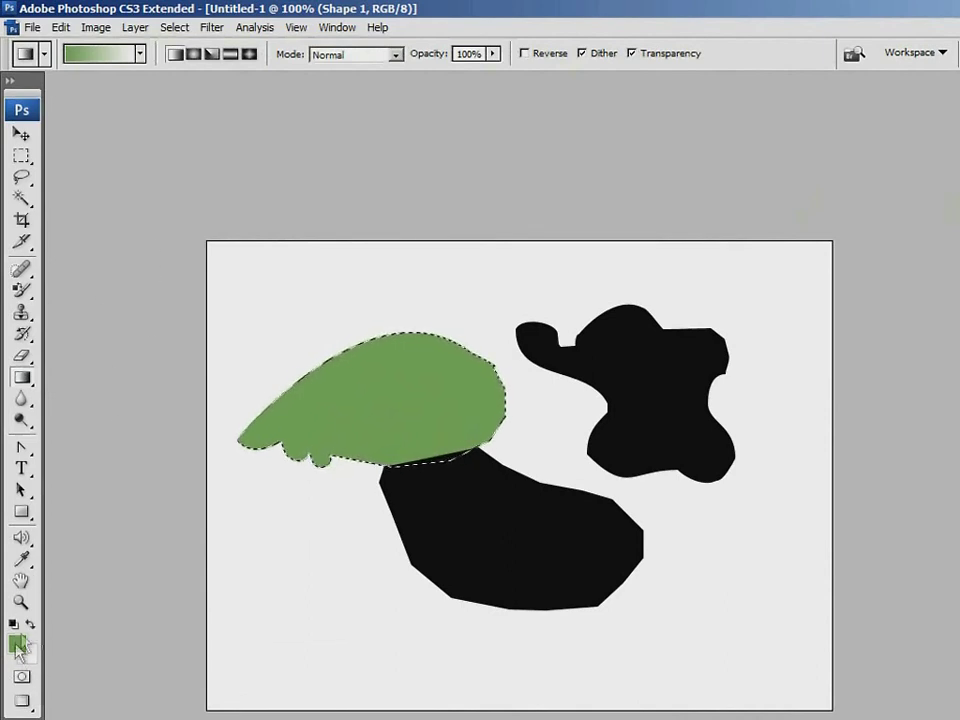
{"action": "left_click", "coordinate": [31, 659]}
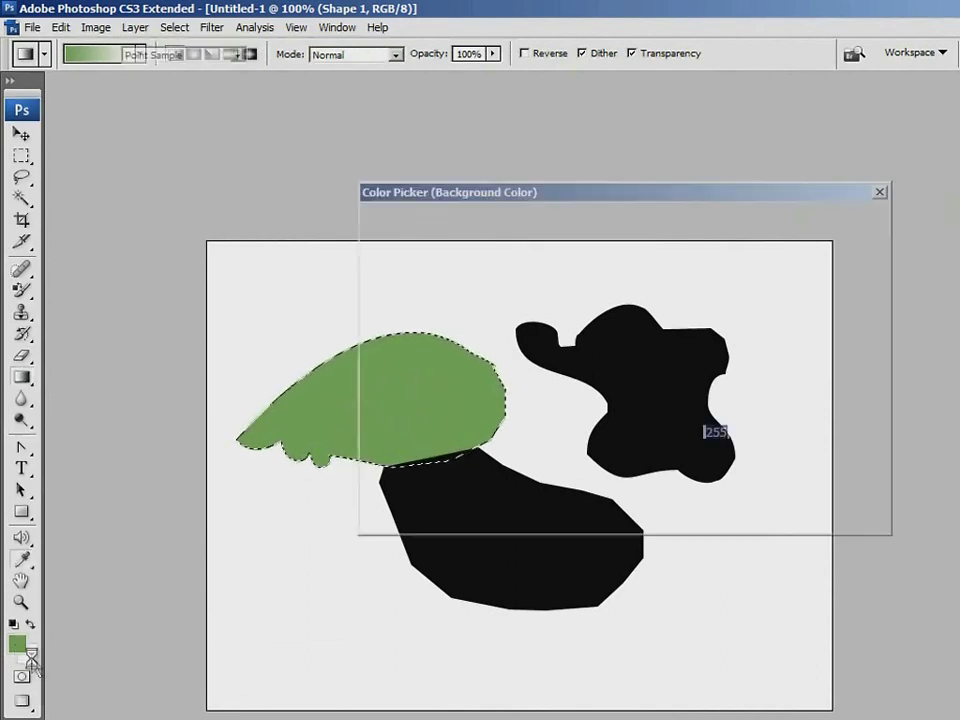
{"action": "left_click_drag", "start_coordinate": [645, 345], "coordinate": [647, 440]}
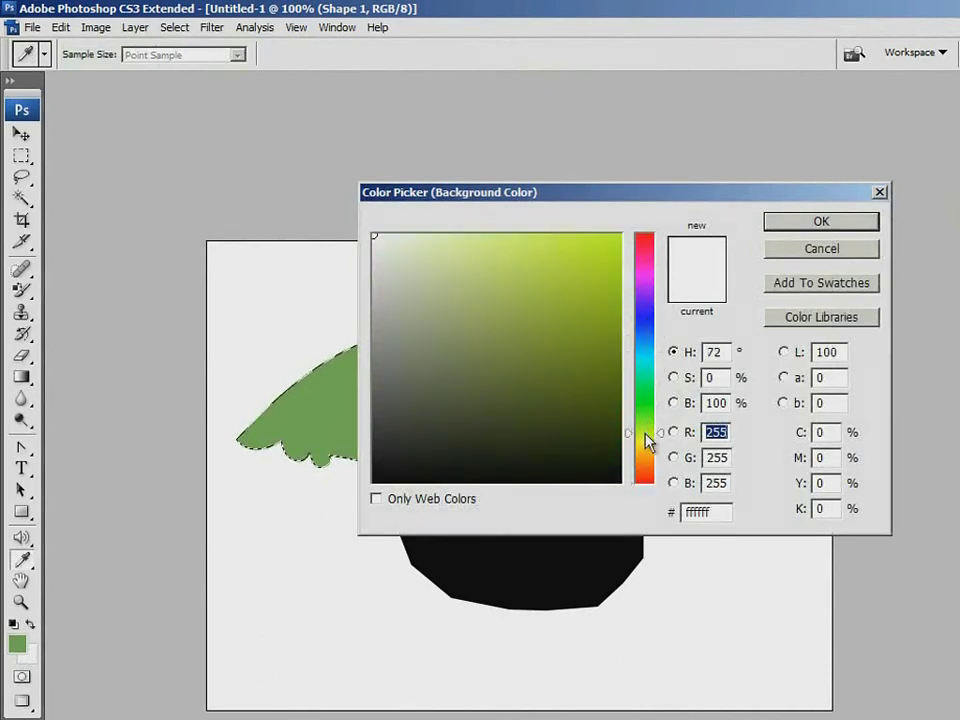
{"action": "left_click_drag", "start_coordinate": [430, 305], "coordinate": [443, 251]}
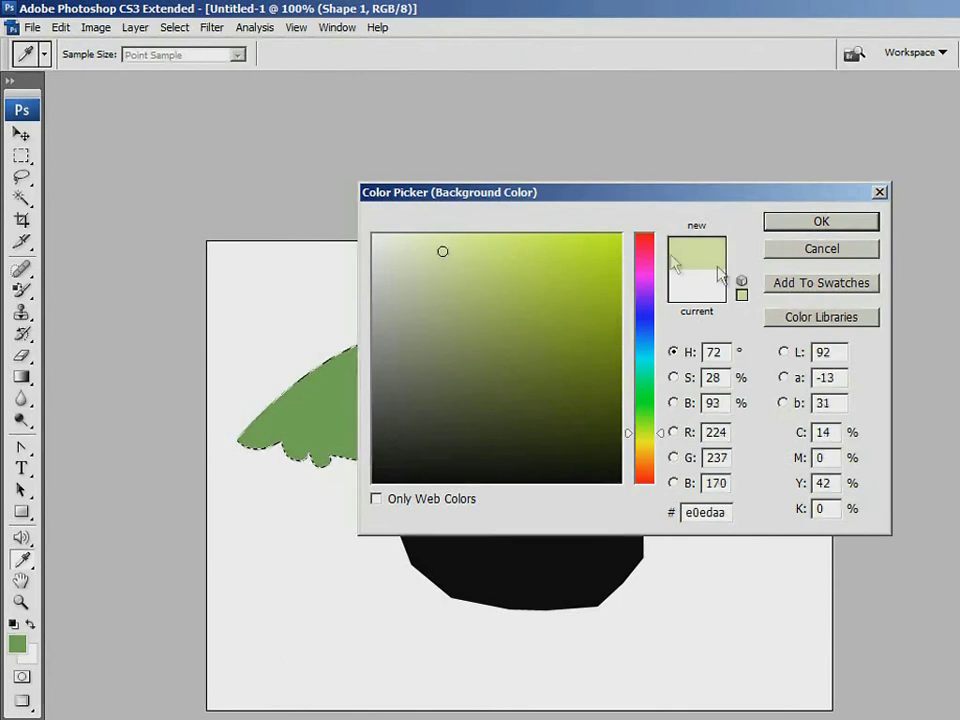
{"action": "left_click", "coordinate": [790, 222]}
{"action": "key", "text": "g"}
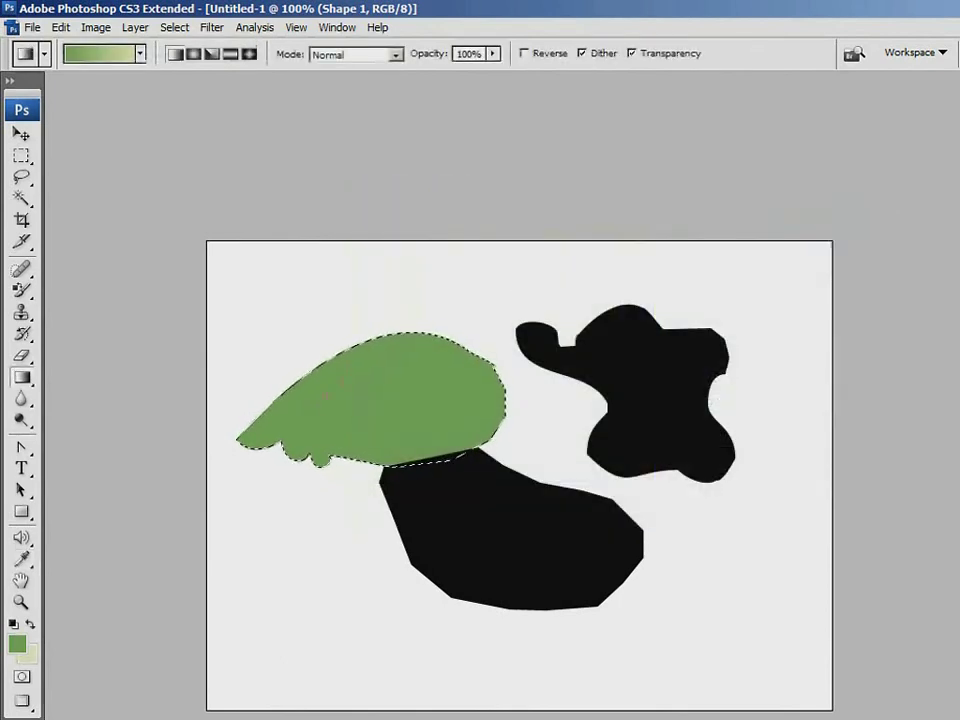